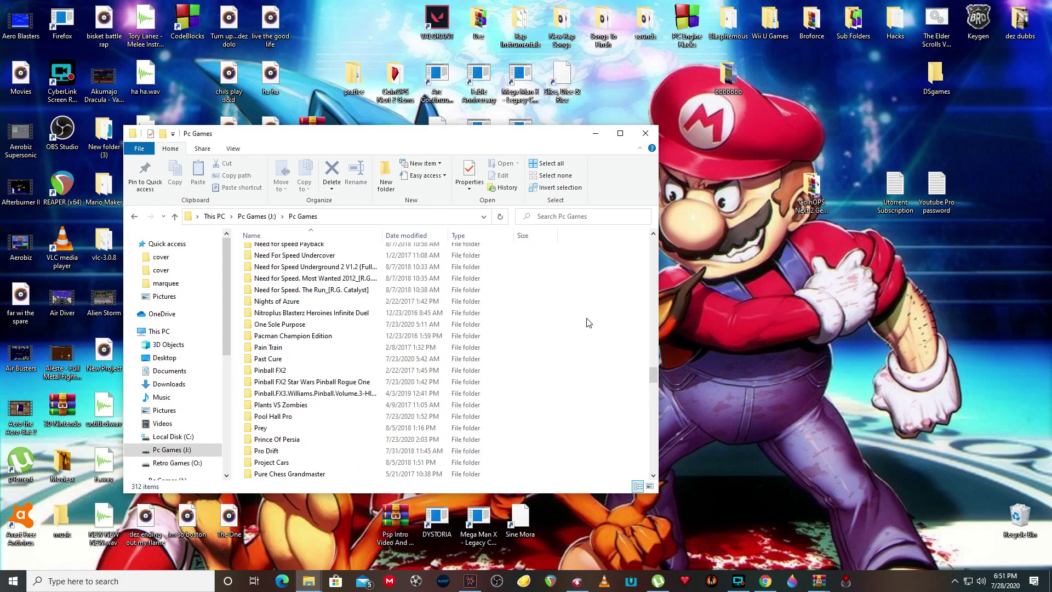
- Find the Sleeping Dogs Definitive Edition folder among the Pc Games folders and open it
scroll(588, 322, "up", 5)
scroll(588, 323, "down", 11)
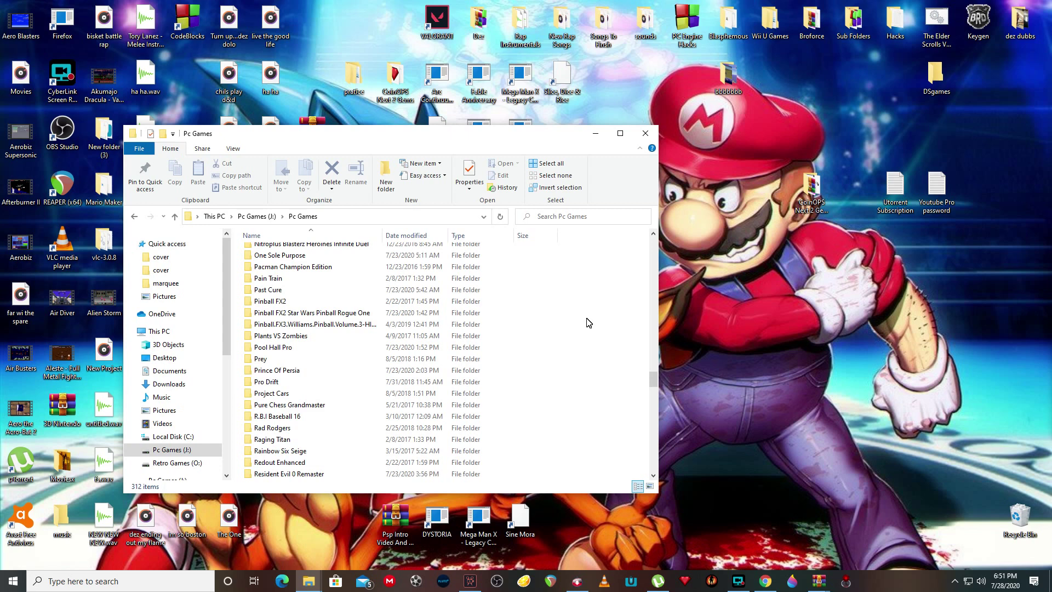
scroll(545, 411, "down", 1)
scroll(556, 398, "down", 3)
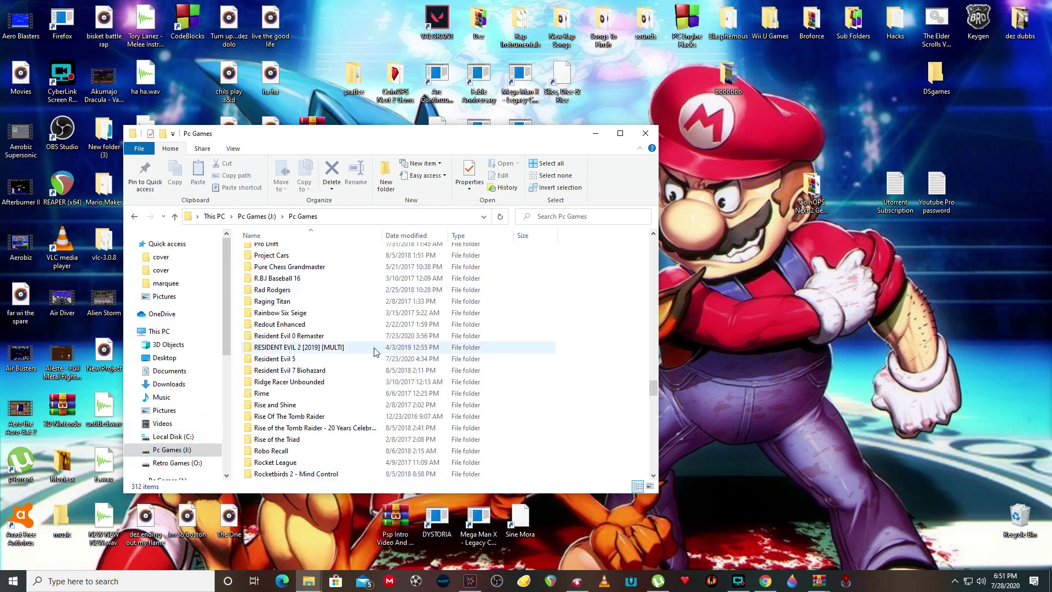
scroll(374, 352, "down", 1)
scroll(375, 352, "down", 3)
scroll(375, 351, "down", 4)
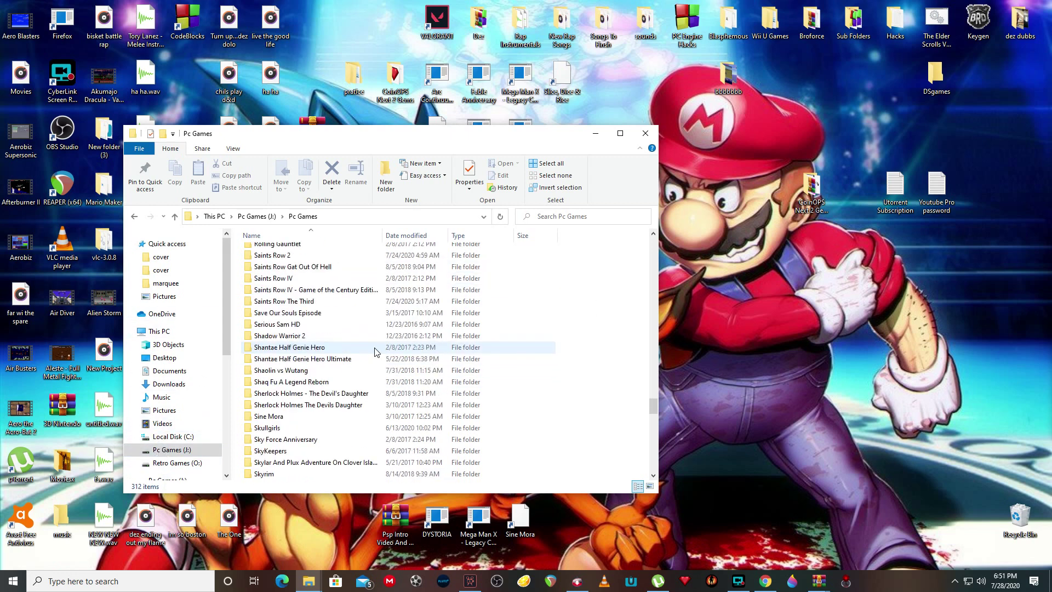
scroll(374, 351, "down", 2)
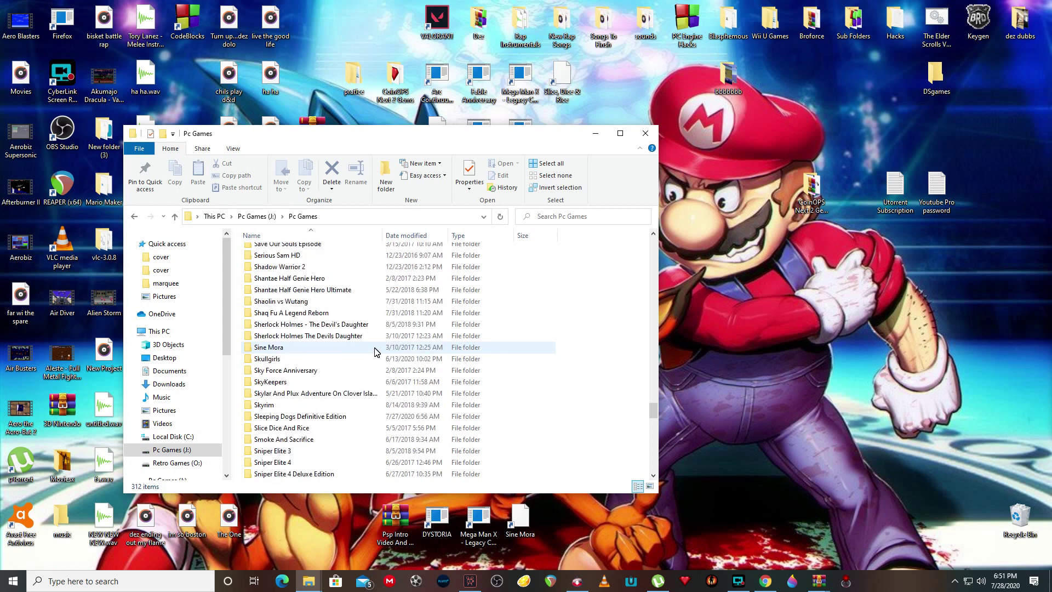
left_click(284, 415)
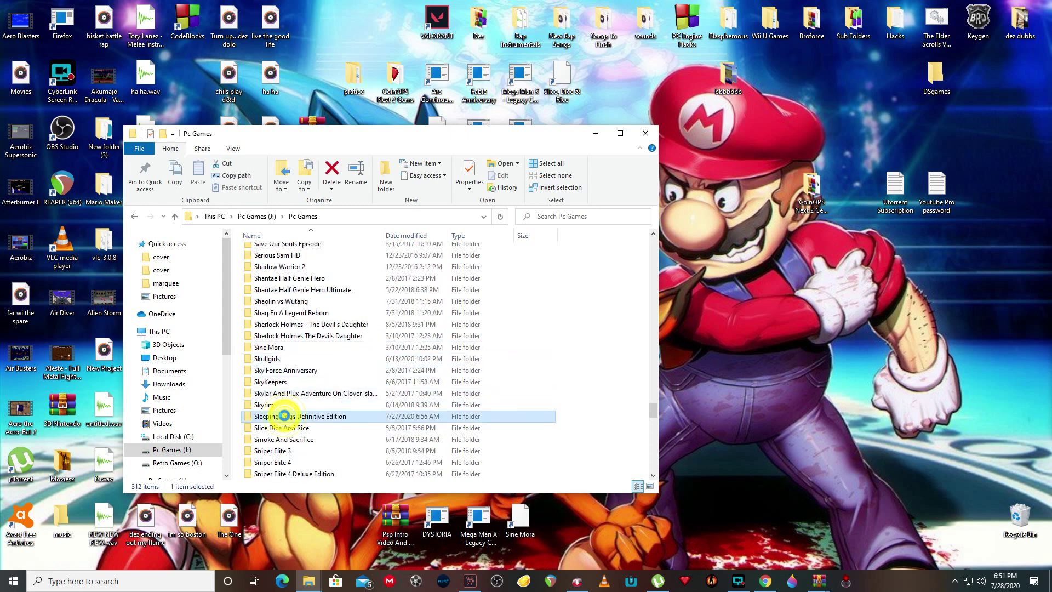
double_click(284, 415)
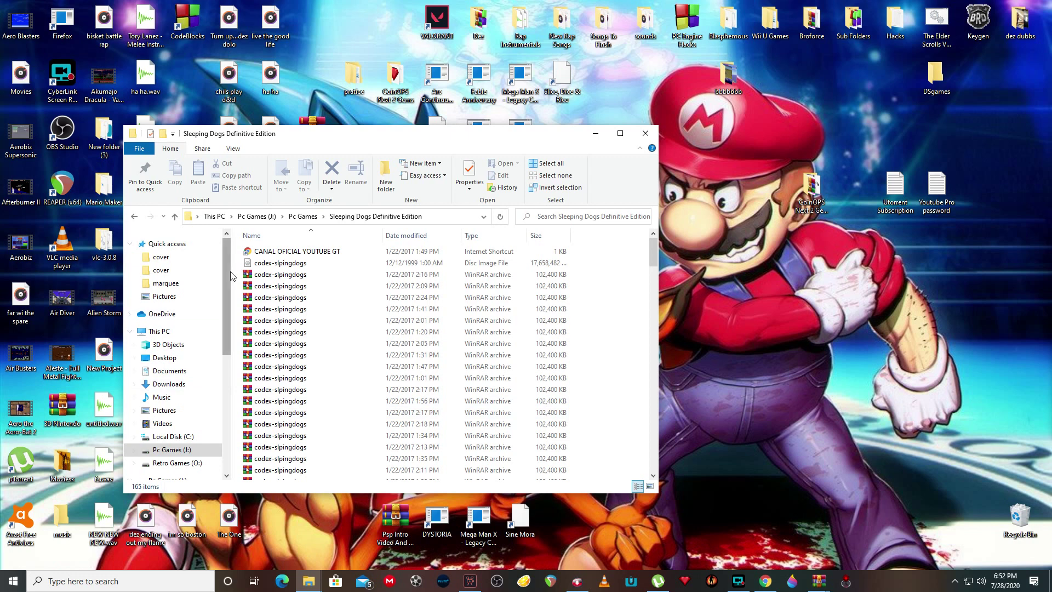
- Delete every file in the Sleeping Dogs Definitive Edition folder from the first WinRAR archive onward, keeping the internet shortcut and disc image above it
double_click(243, 274)
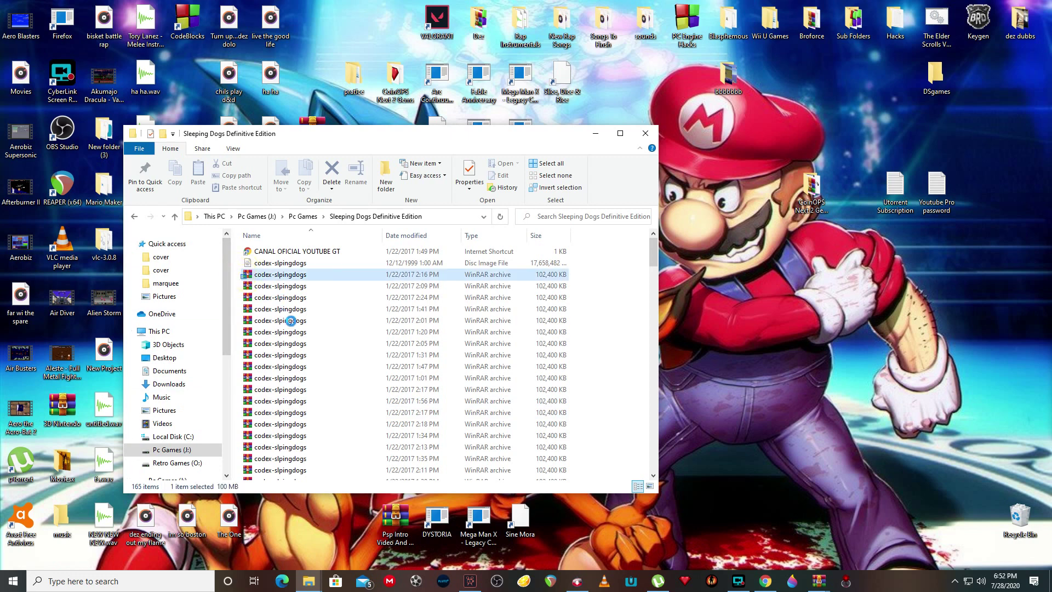
left_click_drag(290, 321, 323, 565)
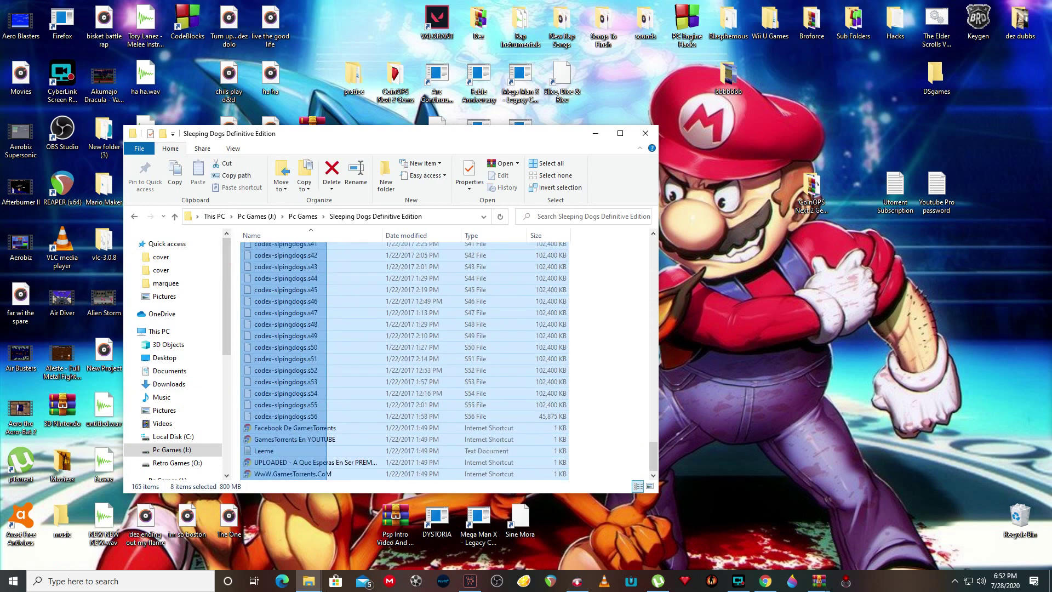
right_click(274, 319)
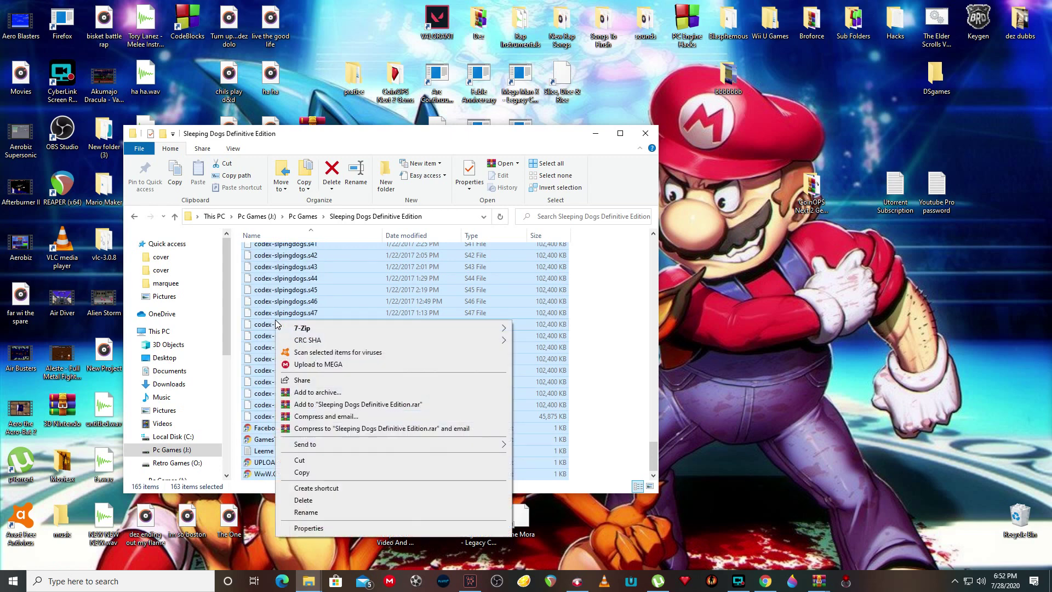
left_click(303, 501)
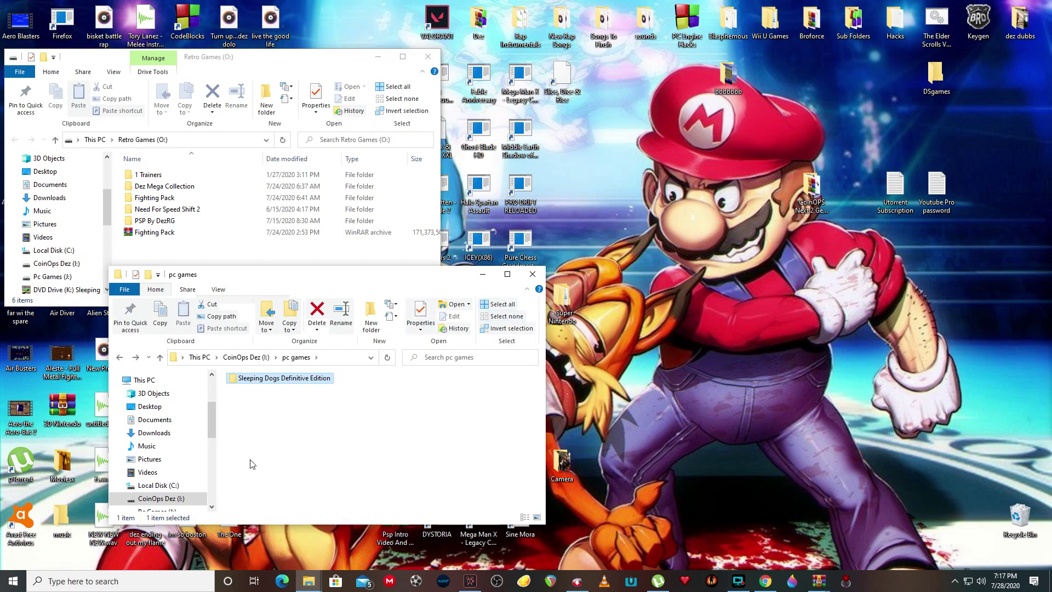
- Copy the name text of the Sleeping Dogs Definitive Edition folder in the pc games folder
left_click(277, 461)
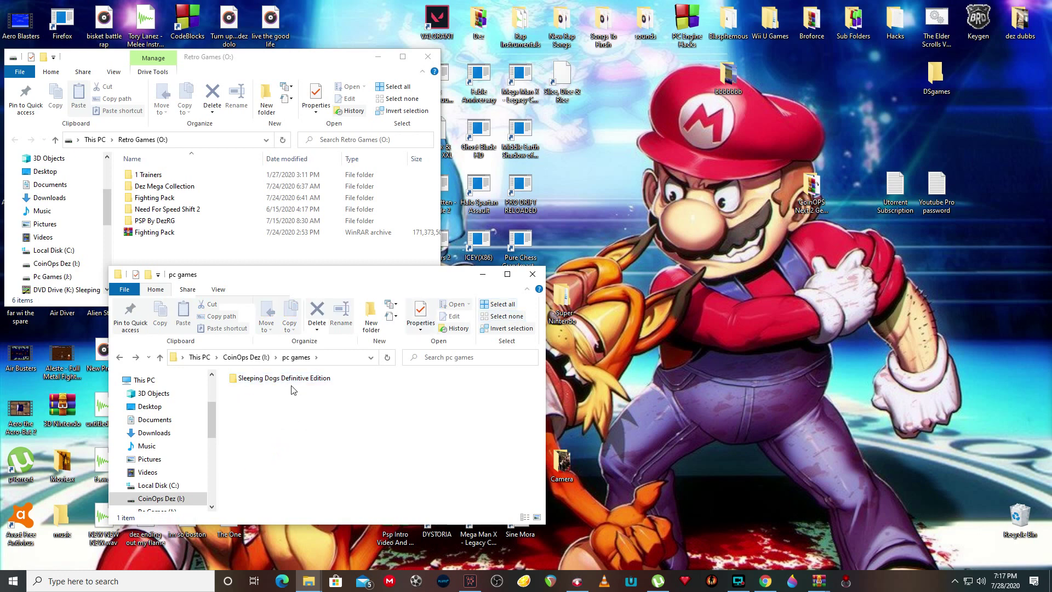
left_click(287, 383)
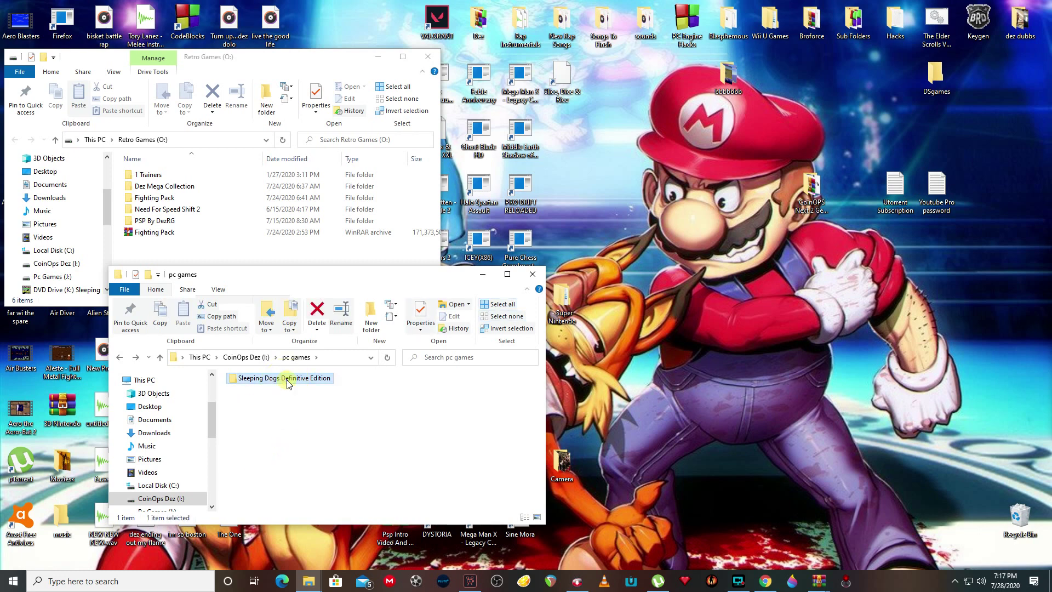
left_click(288, 383)
right_click(288, 383)
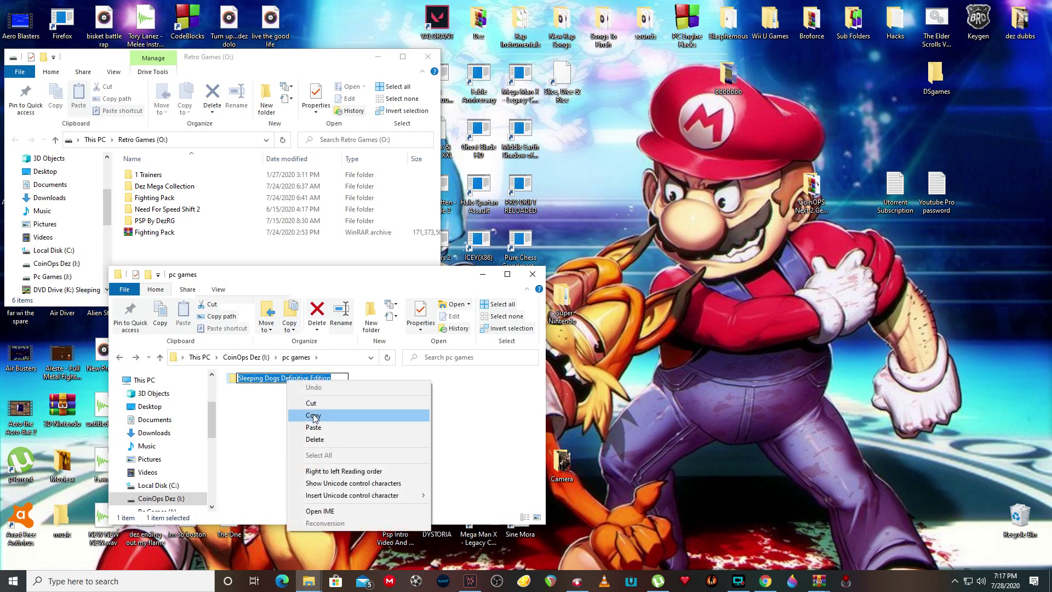
left_click(315, 416)
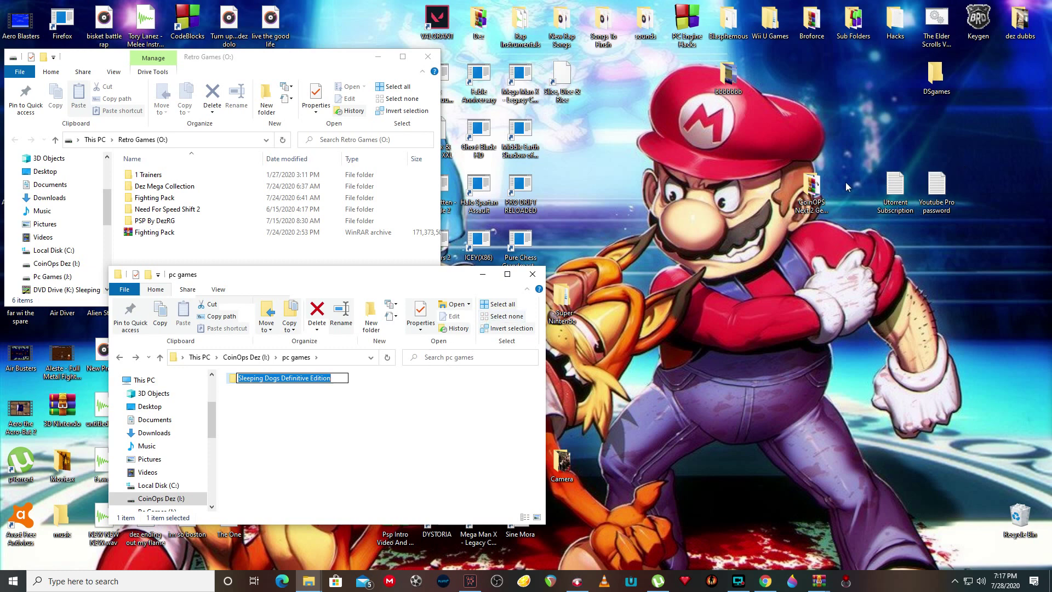
- Move the The Elder Scrolls V Skyrim VR batch file to a free desktop spot and rename it Sleeping Dogs Definitive Edition
left_click(934, 45)
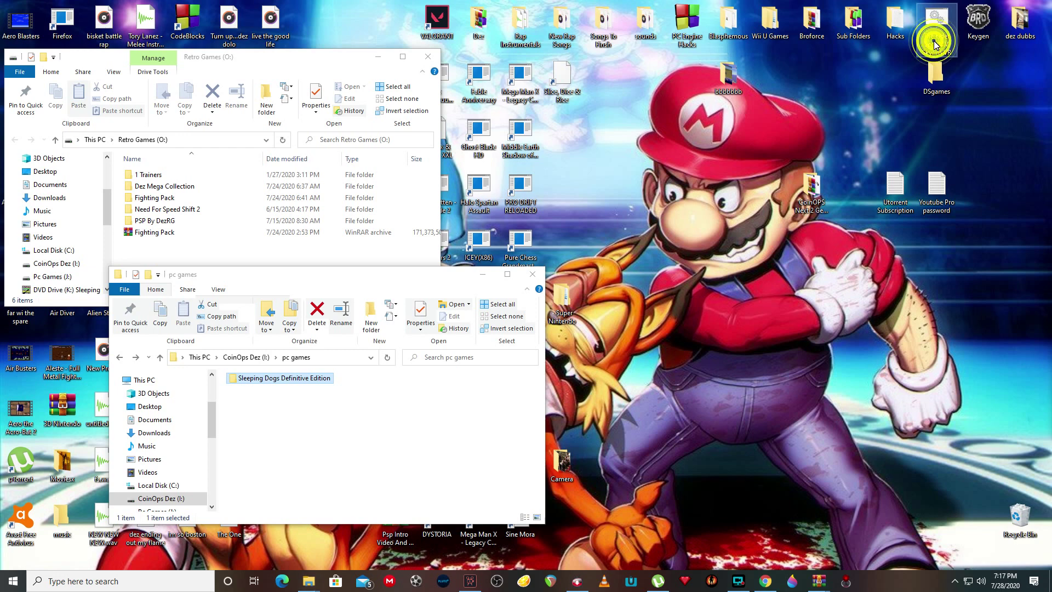
left_click_drag(935, 45, 671, 256)
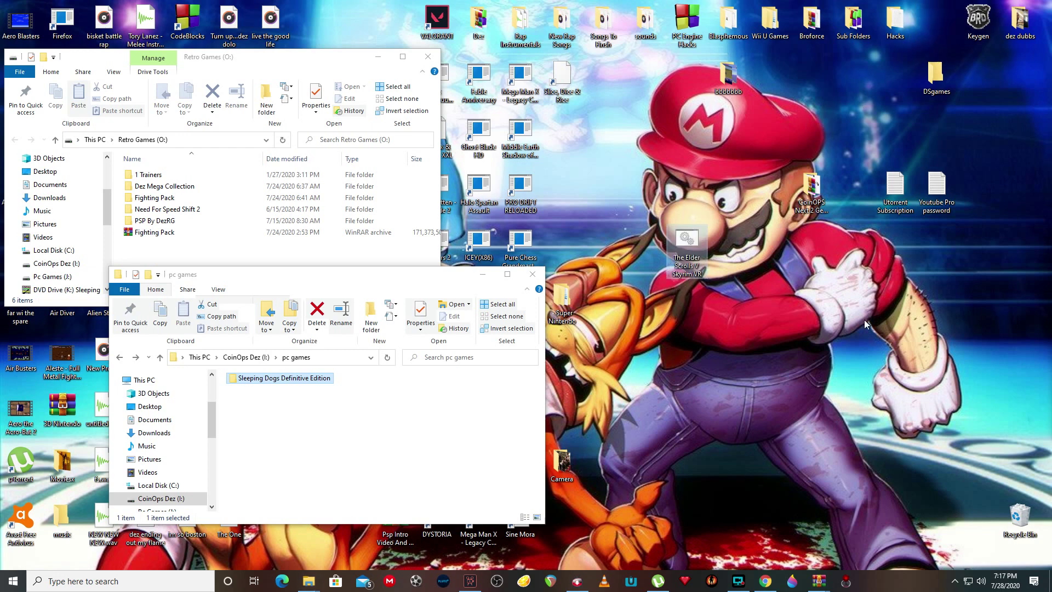
left_click(685, 268)
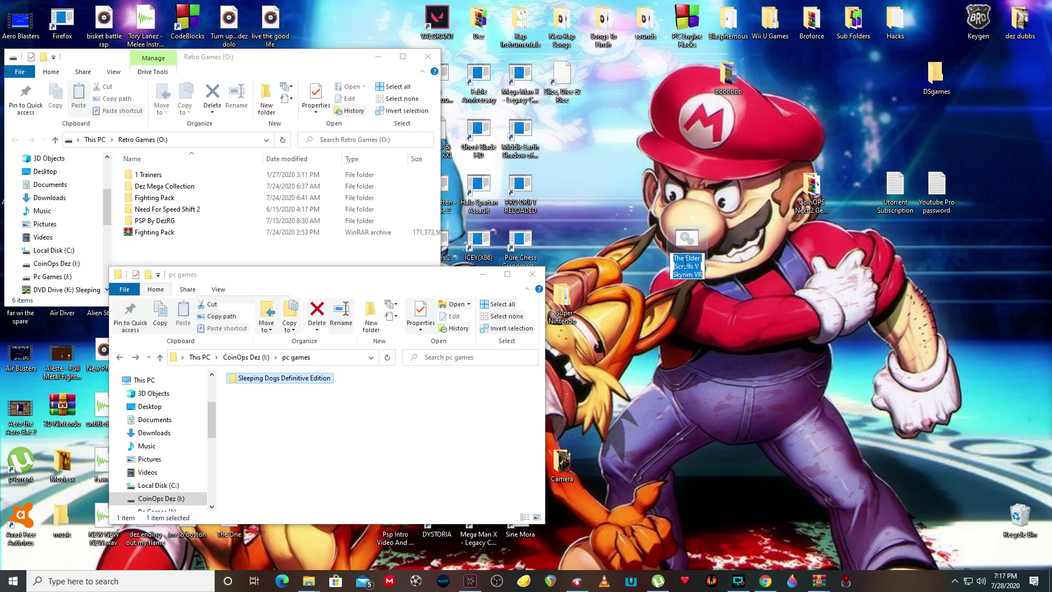
right_click(685, 264)
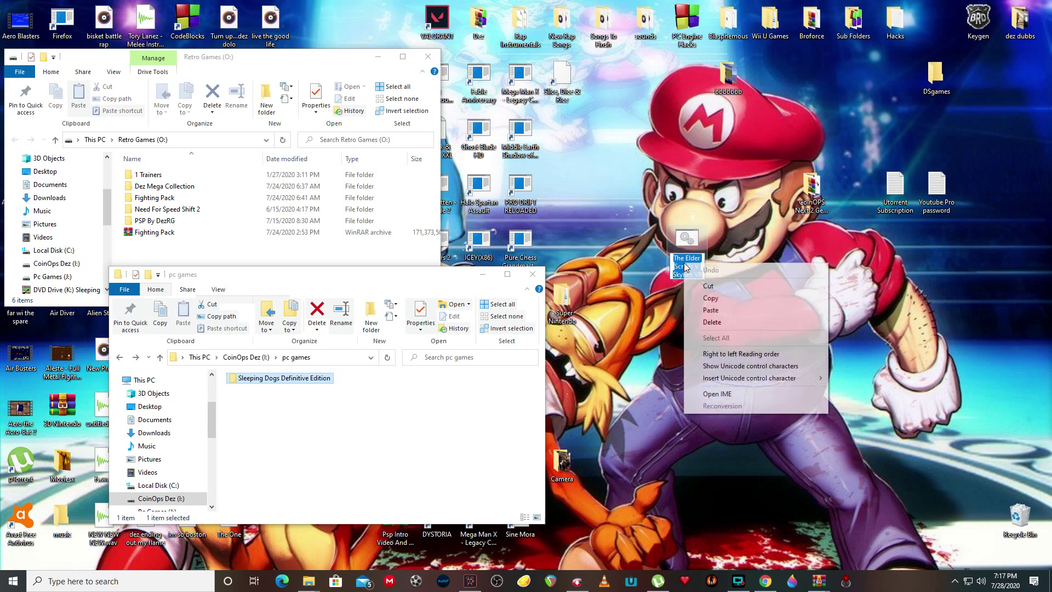
left_click(713, 311)
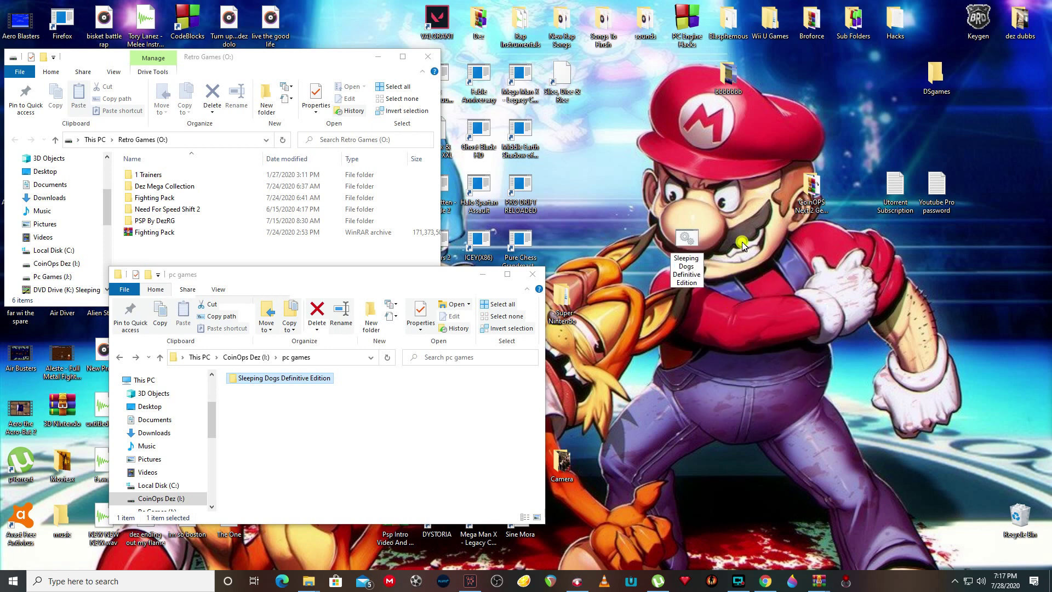
left_click(684, 241)
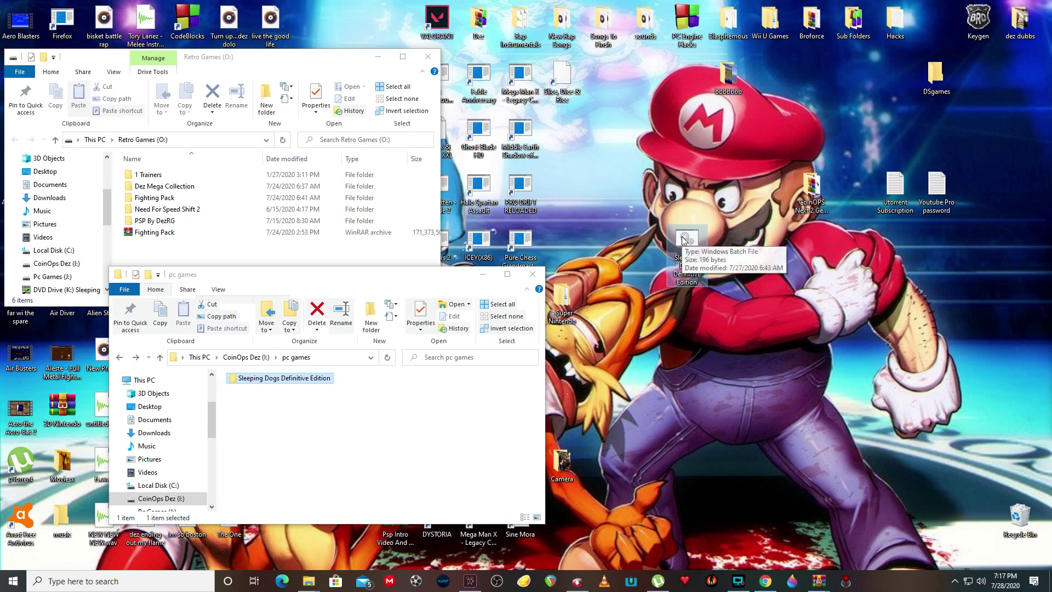
- Open the Sleeping Dogs Definitive Edition batch file for editing in Notepad and set its GAMEPATH to \Sleeping Dogs Definitive Edition\
right_click(688, 237)
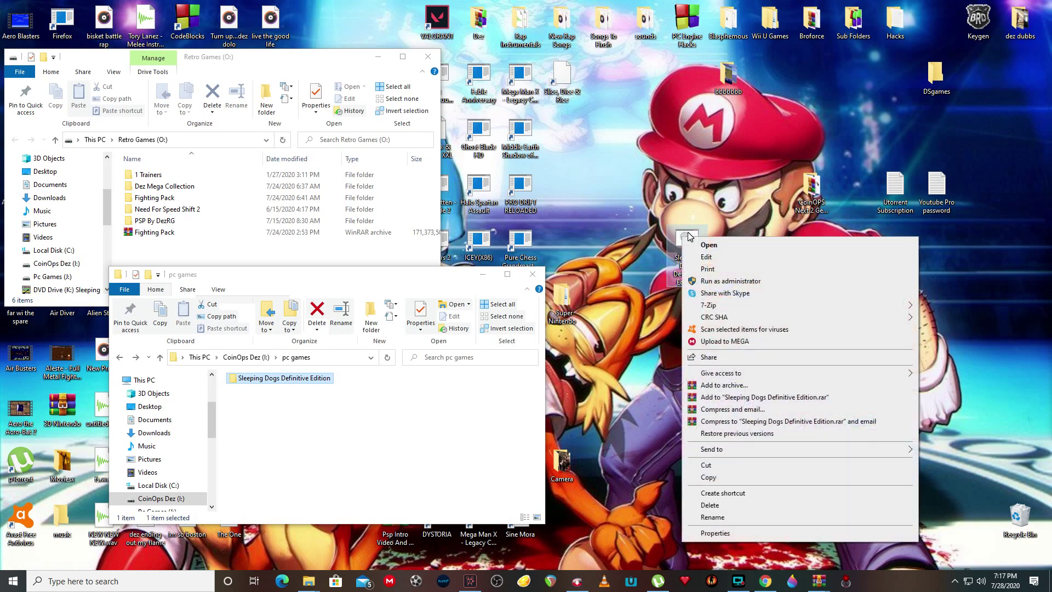
left_click(707, 258)
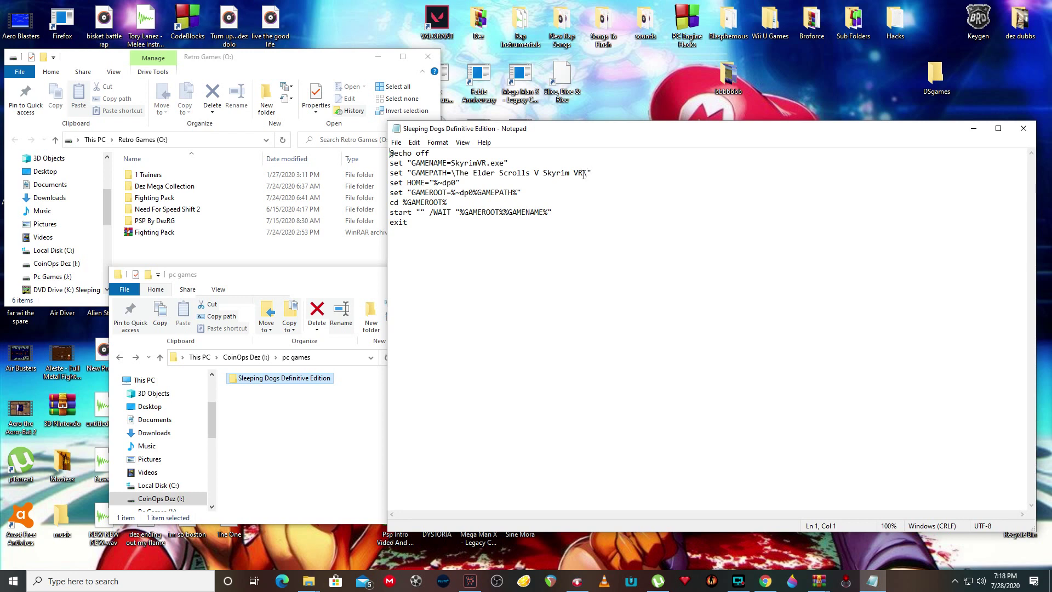
mouse_move(583, 174)
left_mouse_down()
mouse_move(469, 175)
mouse_move(582, 170)
left_mouse_up()
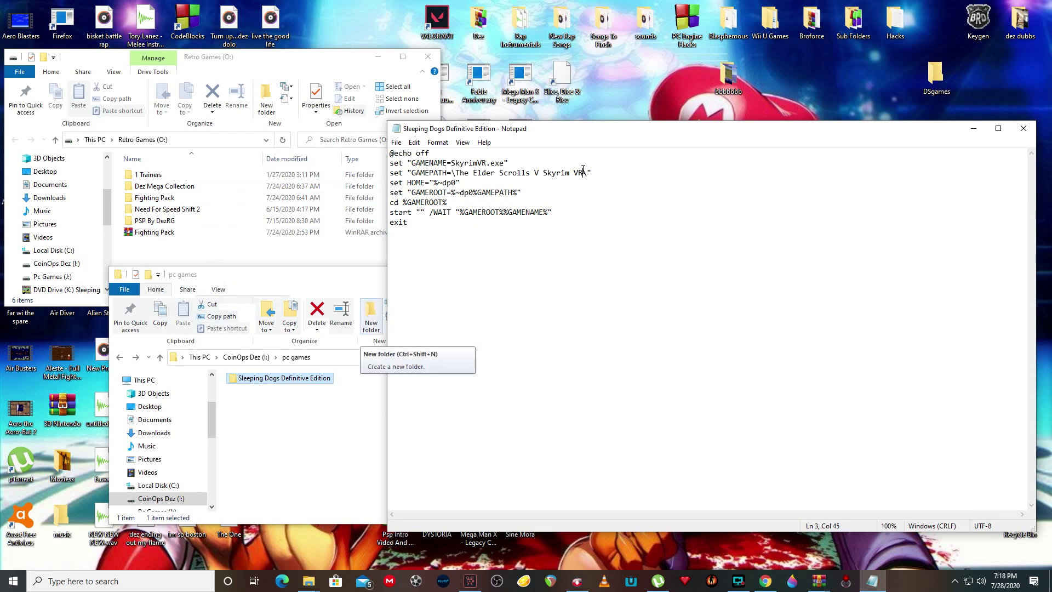
left_click_drag(582, 170, 456, 175)
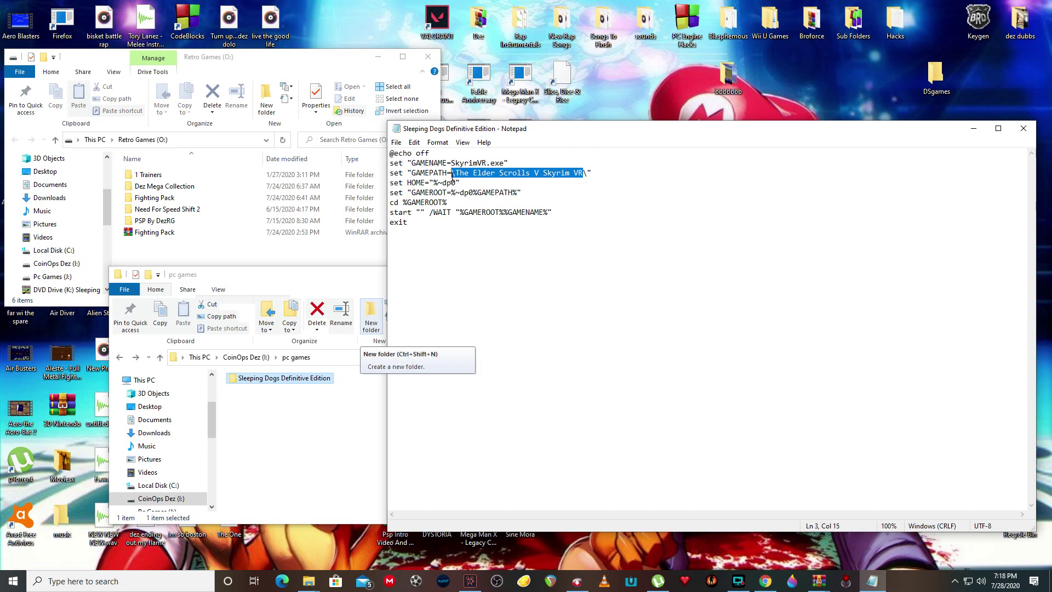
right_click(465, 175)
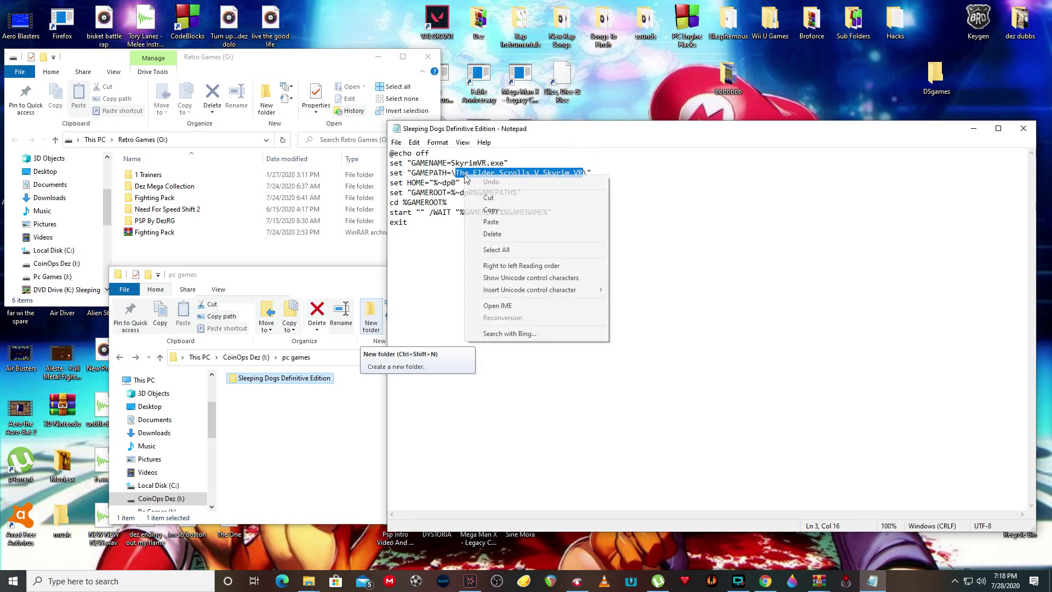
left_click(488, 222)
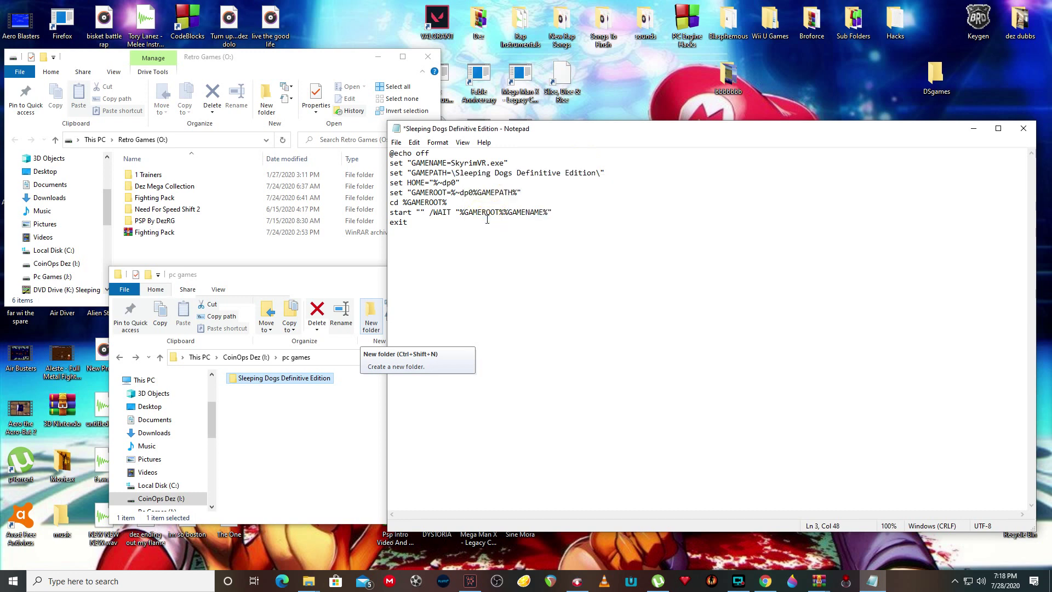
left_click(465, 266)
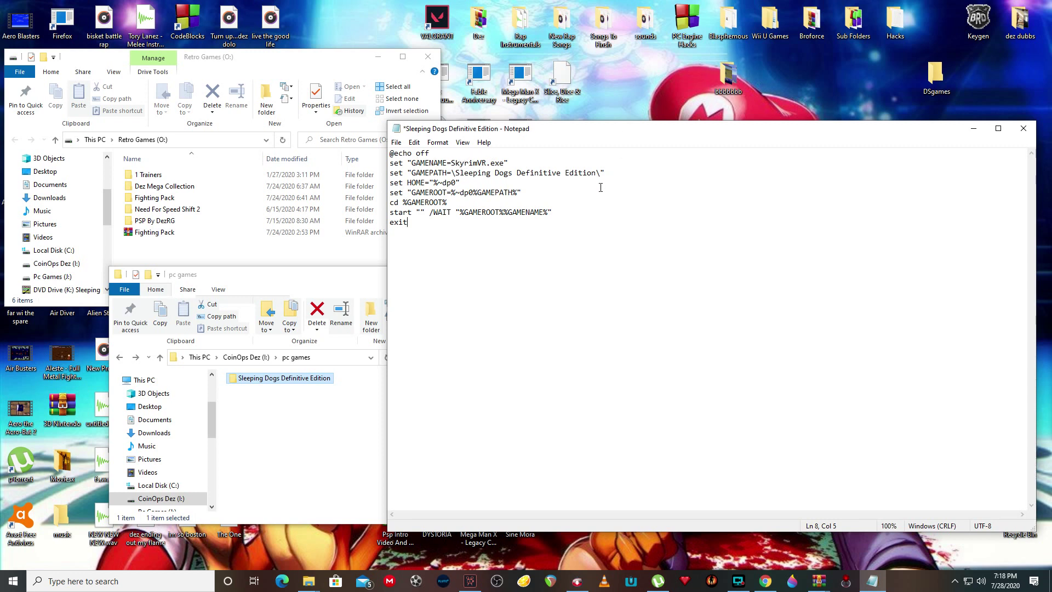
- Copy the name text of the sdhdship application in the Sleeping Dogs Definitive Edition folder
double_click(254, 382)
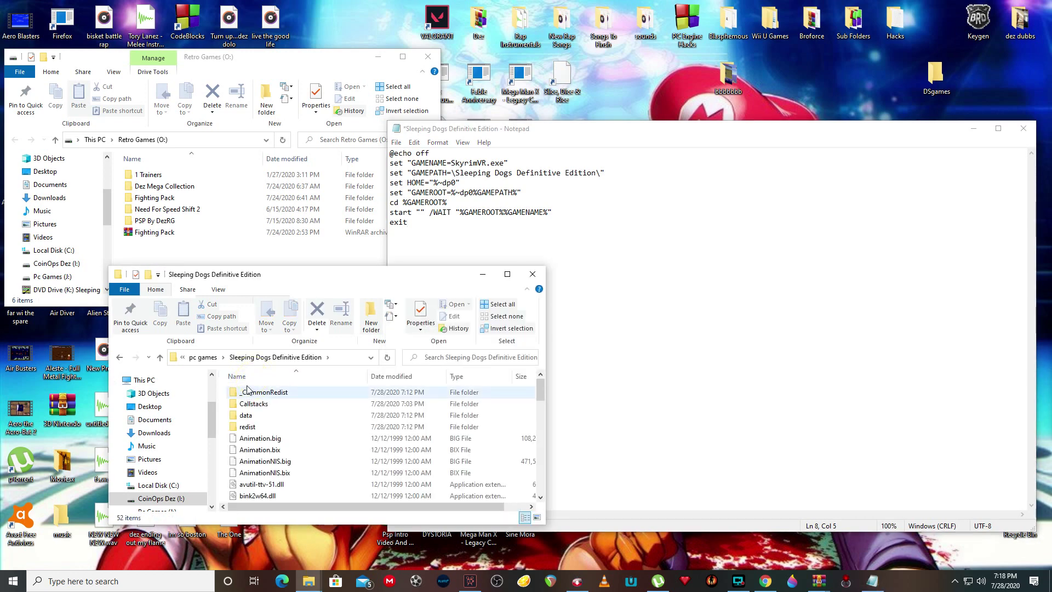
left_click_drag(300, 274, 247, 218)
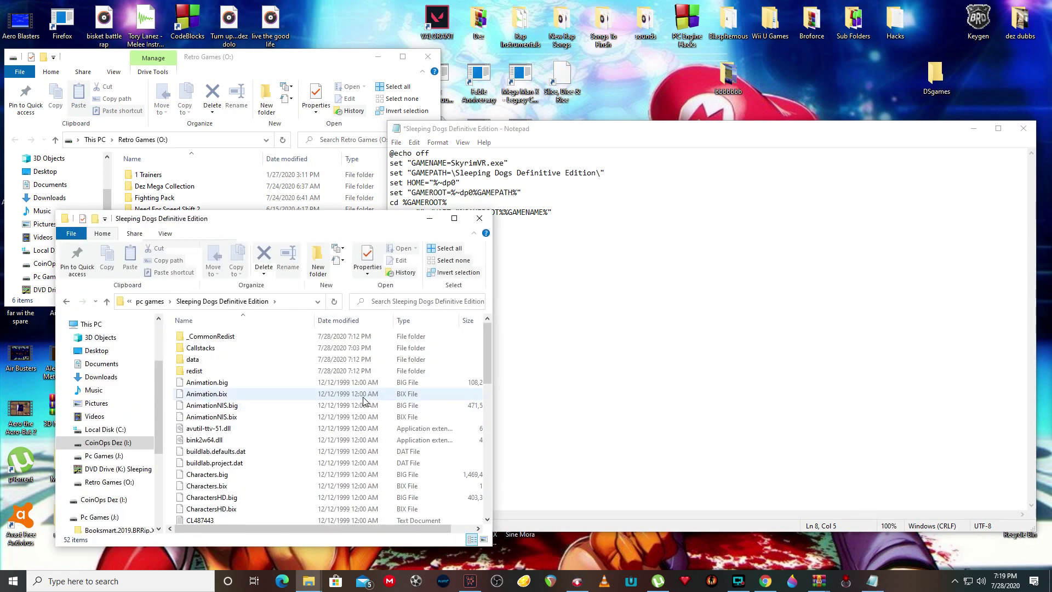
scroll(366, 373, "down", 3)
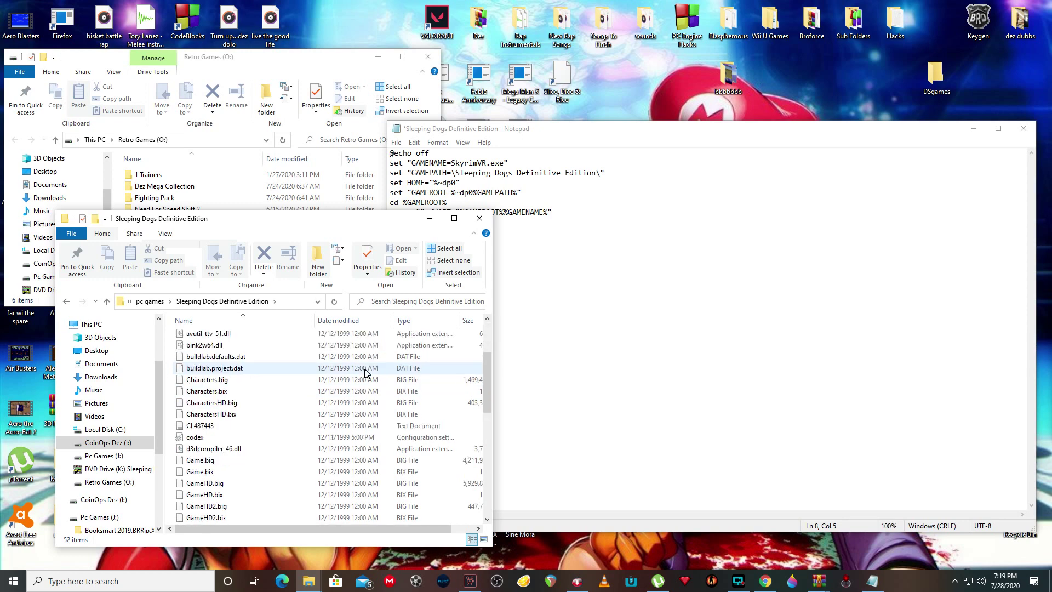
scroll(366, 373, "up", 3)
scroll(366, 372, "down", 10)
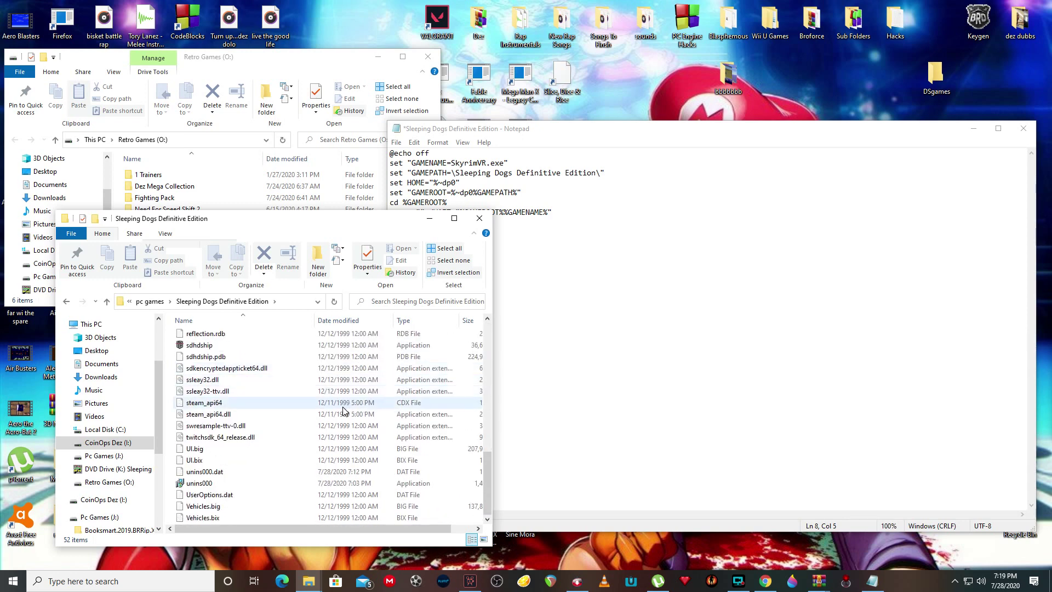
scroll(268, 348, "up", 10)
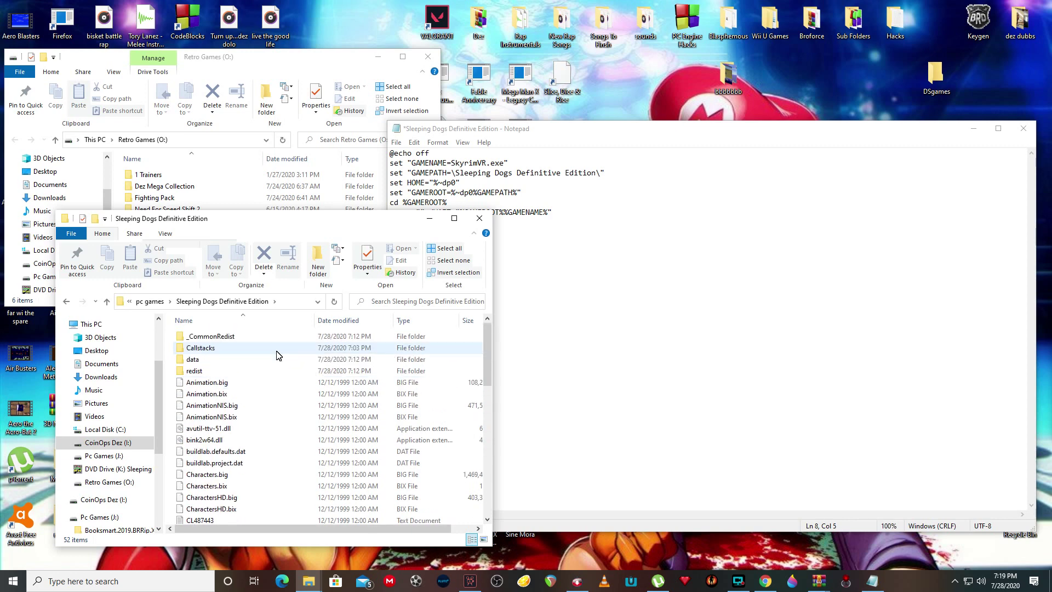
scroll(276, 355, "down", 10)
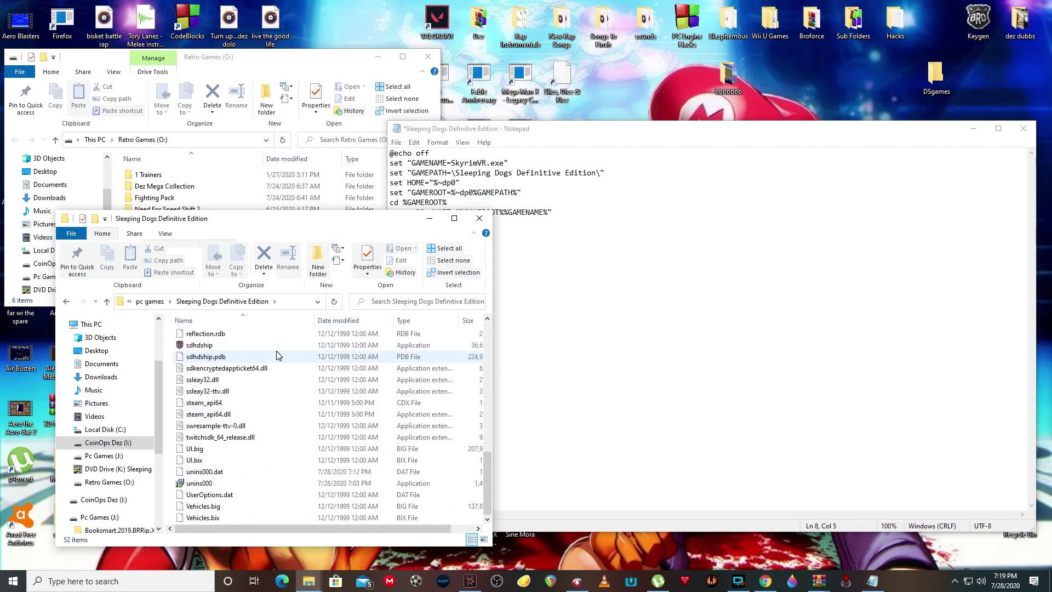
scroll(277, 355, "up", 3)
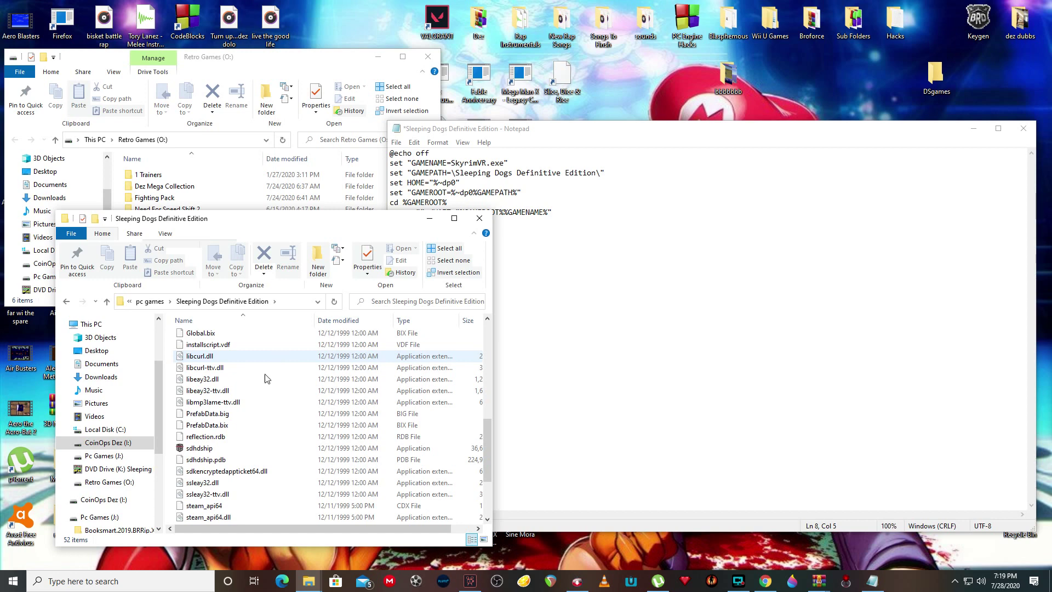
left_click(201, 448)
left_click(201, 449)
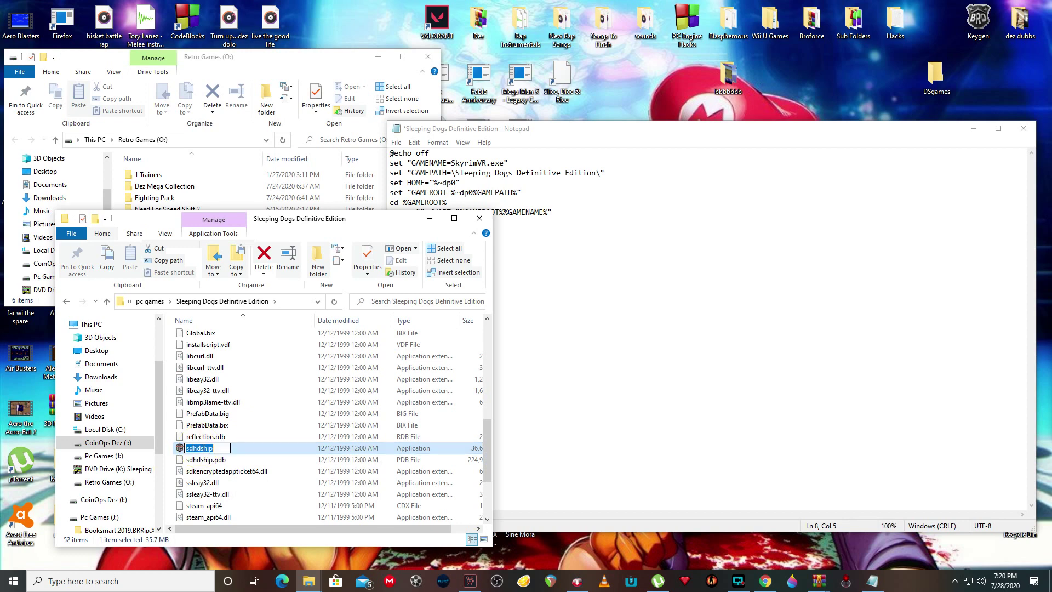
right_click(202, 449)
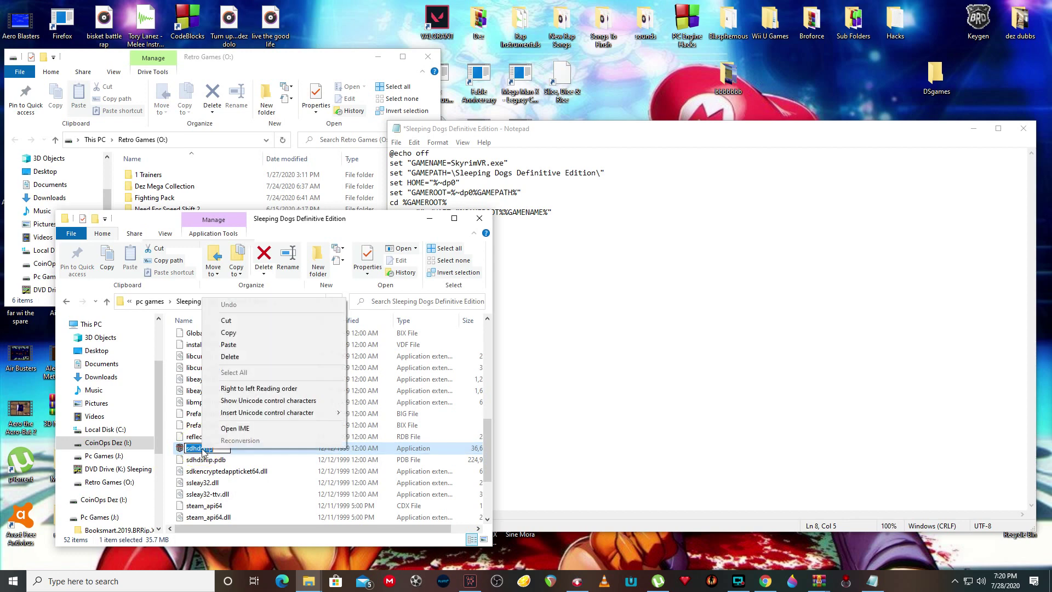
left_click(238, 333)
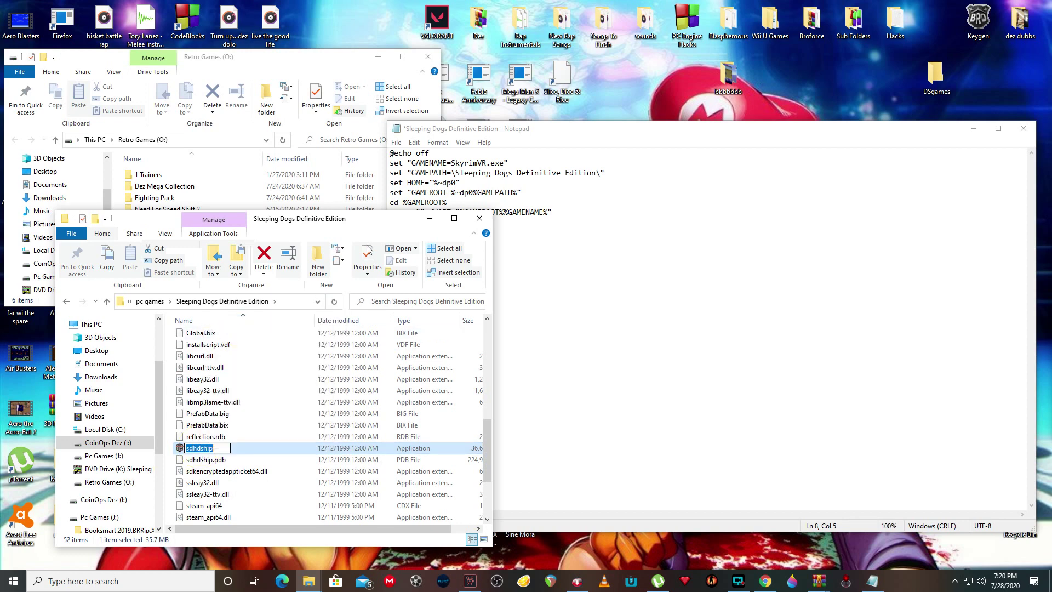
- Replace SkyrimVR in the batch file's GAMENAME line with the copied name so it reads sdhdship.exe
left_click(502, 129)
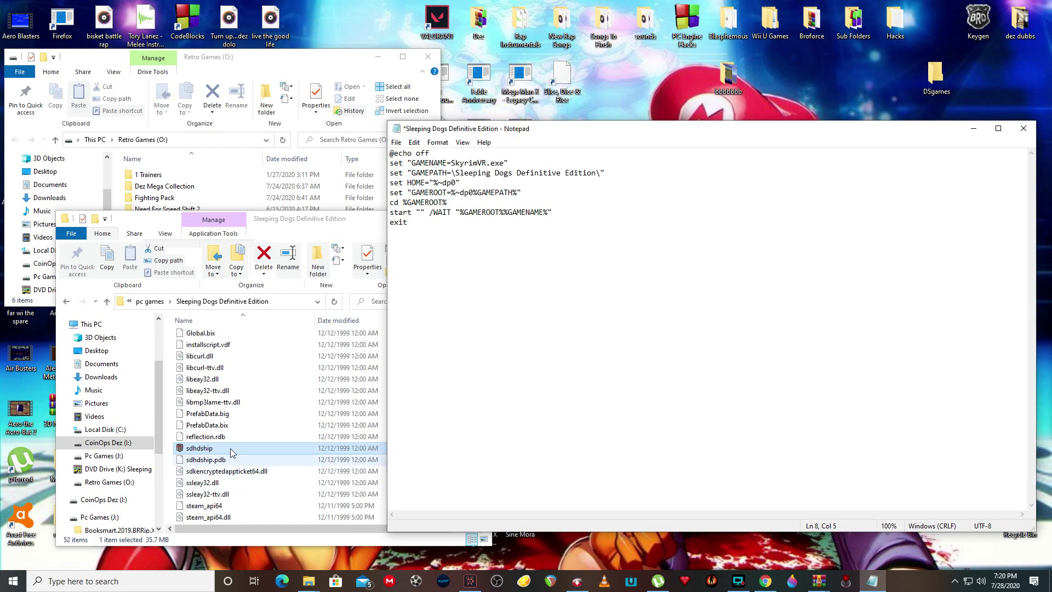
left_click(326, 213)
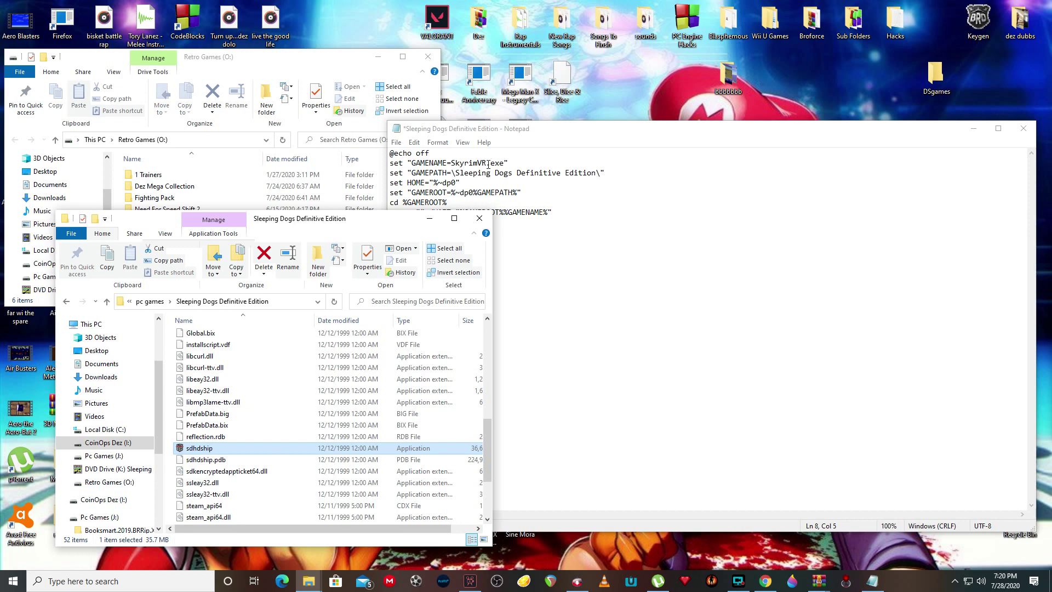
left_click_drag(485, 162, 450, 164)
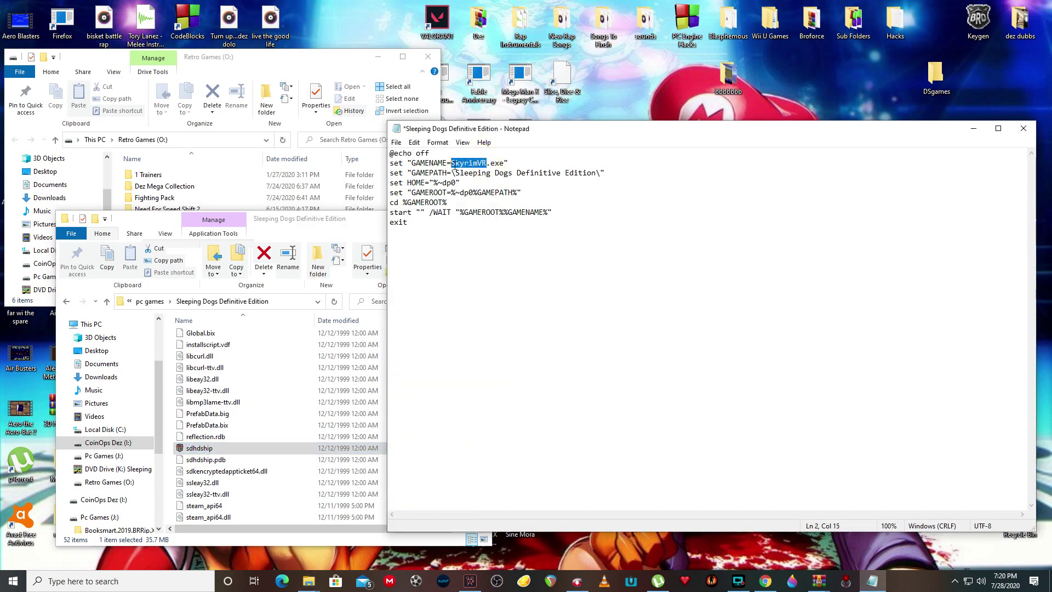
right_click(457, 165)
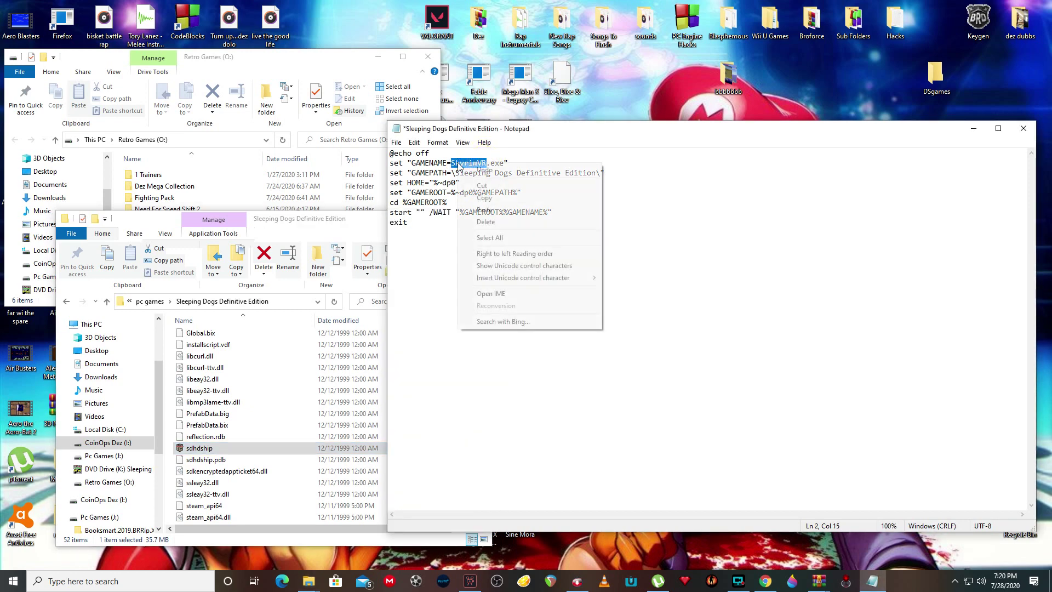
left_click(480, 210)
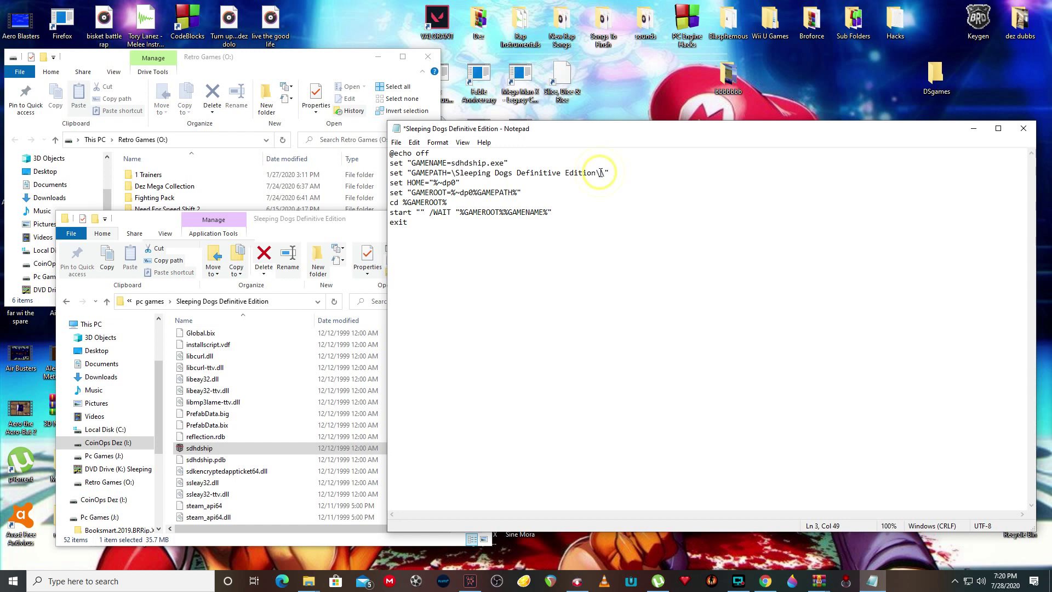
- Try extending the GAMEPATH with the placeholder subfolders ffdgfdg\dgdhhgdh and remove them again
type("ffdgfdg")
type("\\dgdhhgdh")
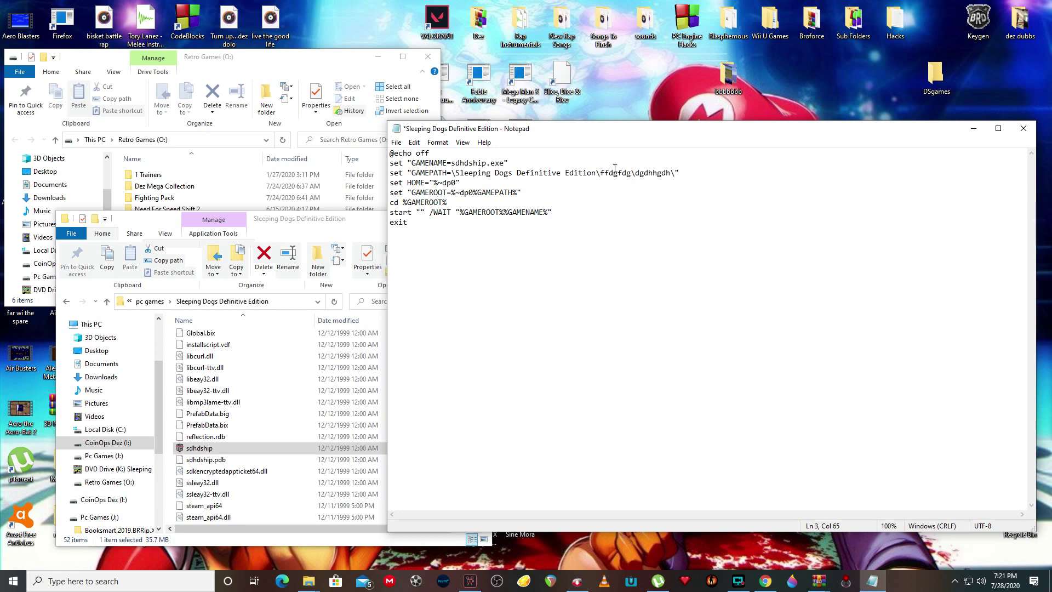
key("BackSpace")
key("BackSpace")
key("BackSpace")
key("BackSpace")
key("BackSpace")
key("BackSpace")
key("BackSpace")
key("BackSpace")
key("BackSpace")
key("BackSpace")
key("BackSpace")
key("BackSpace")
key("BackSpace")
key("BackSpace")
key("BackSpace")
key("BackSpace")
- Save and close the Sleeping Dogs Definitive Edition batch file and copy it from the desktop into the pc games folder
left_click(282, 220)
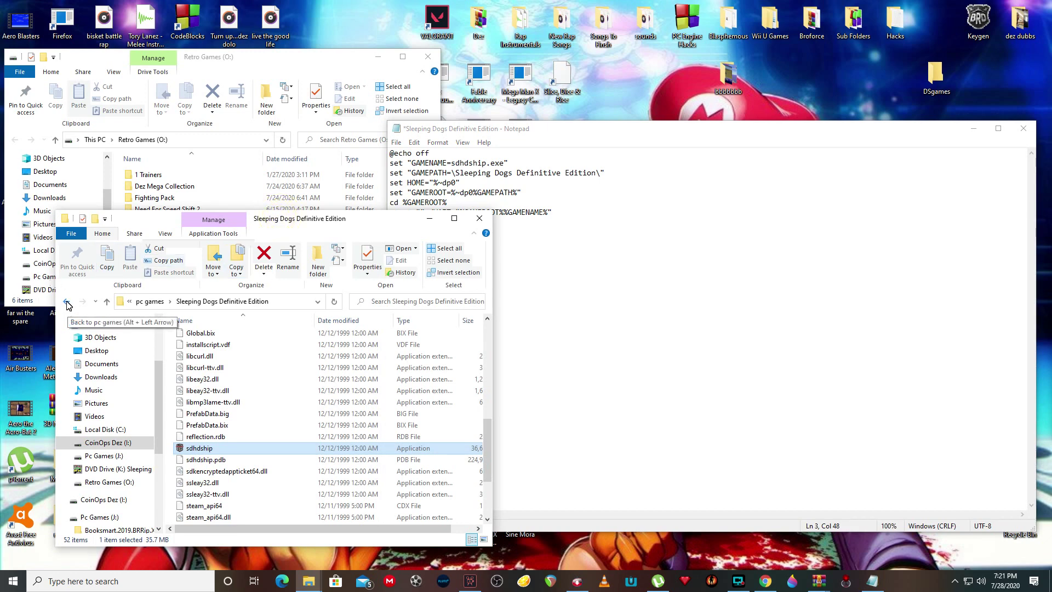
left_click(66, 302)
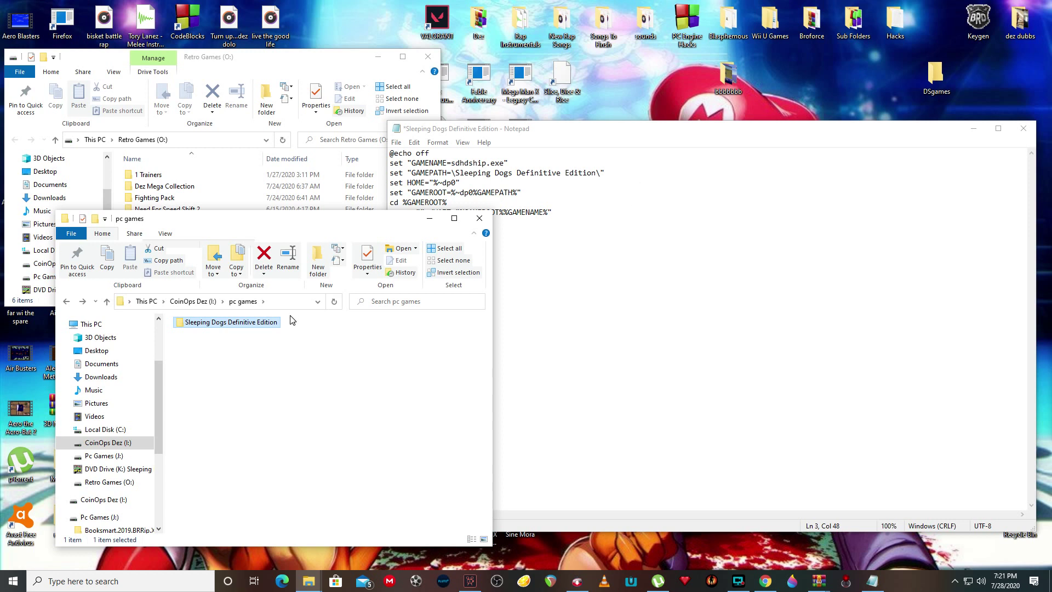
left_click(625, 149)
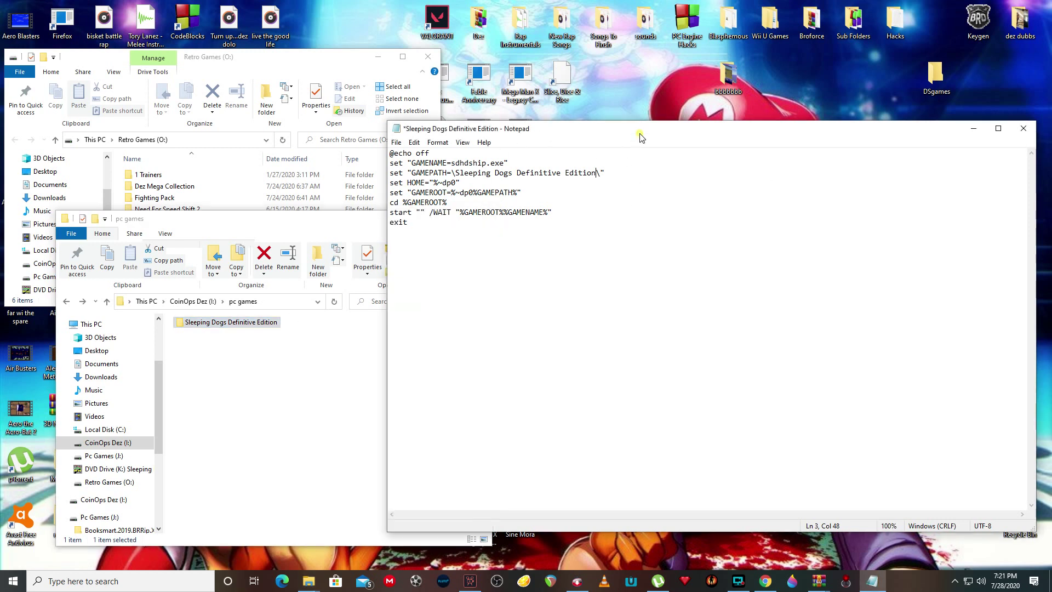
left_click(396, 143)
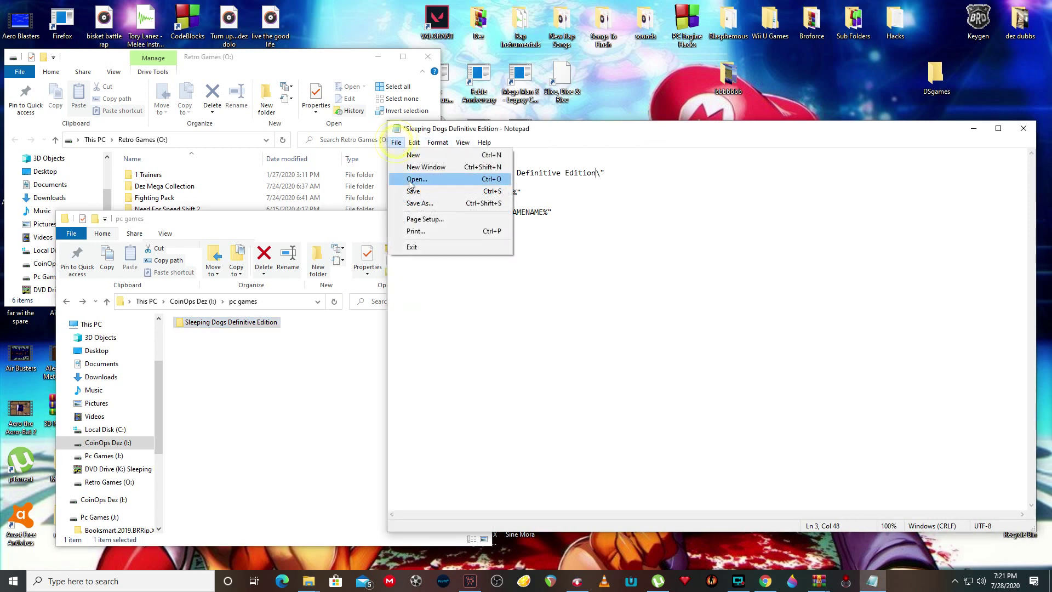
left_click(1021, 130)
left_click(1022, 130)
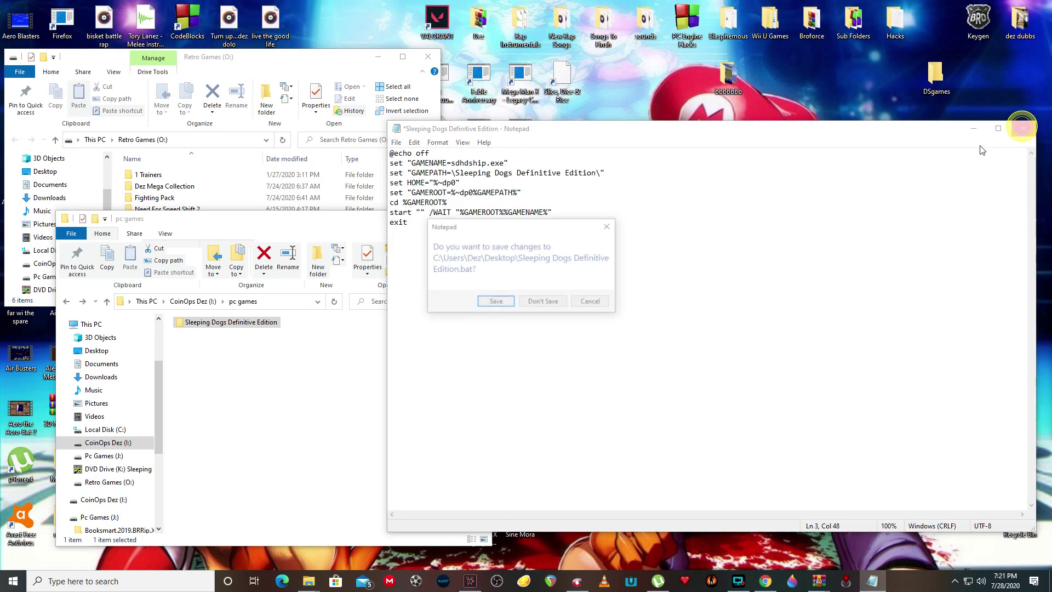
left_click(492, 304)
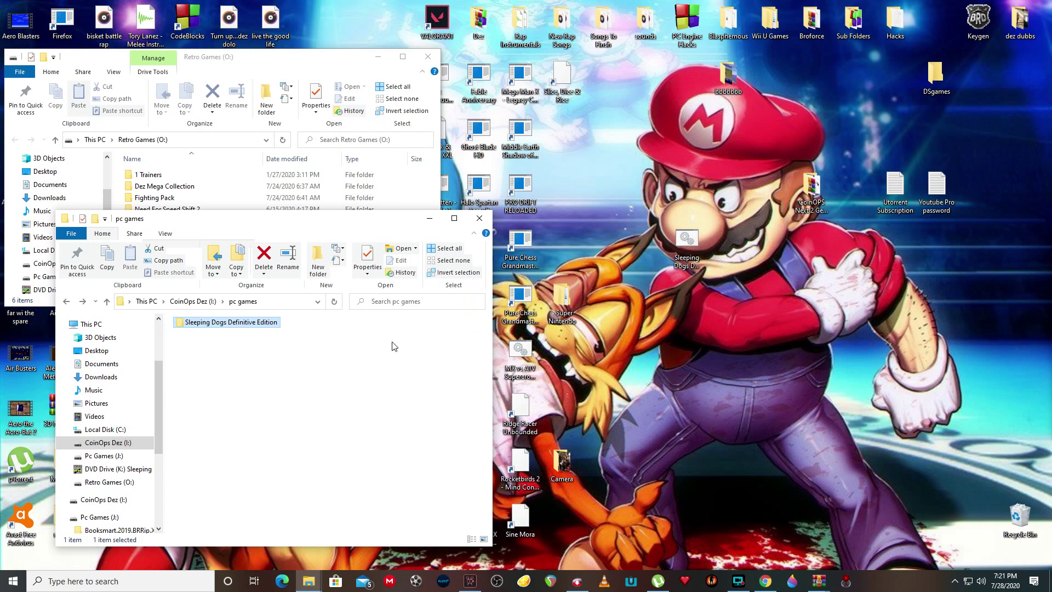
left_click(257, 393)
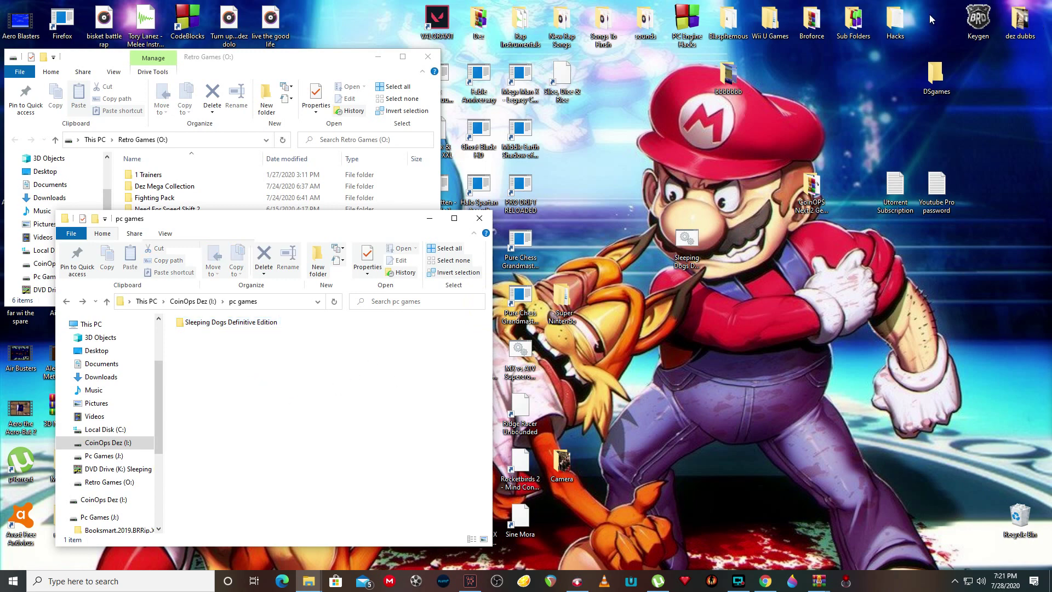
left_click_drag(691, 258, 245, 429)
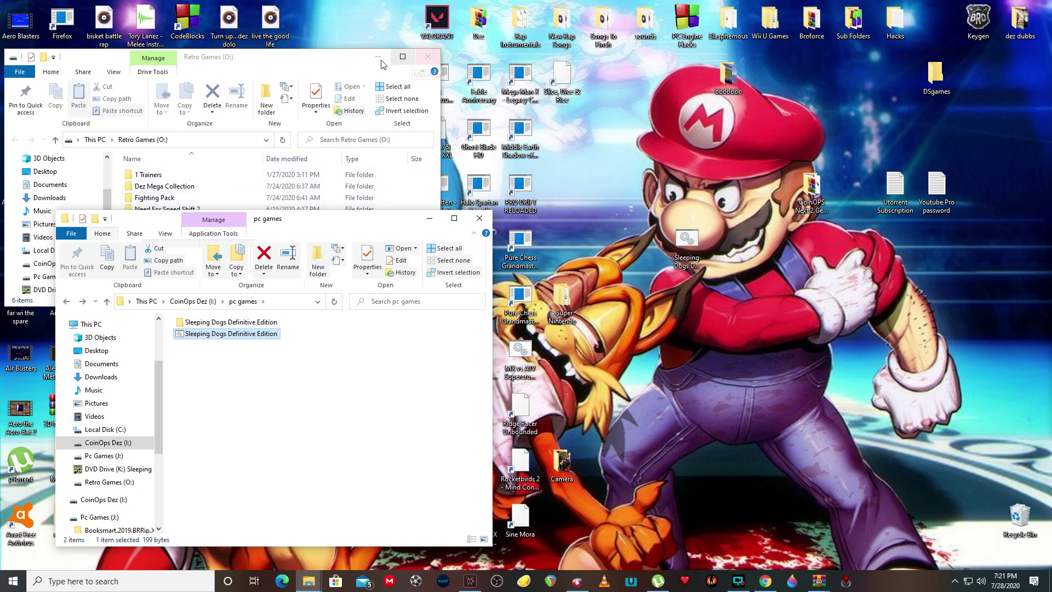
- In the Retro Games file window, open the collections folder inside CoinOPS Next on the CoinOps drive (I:)
left_click(350, 55)
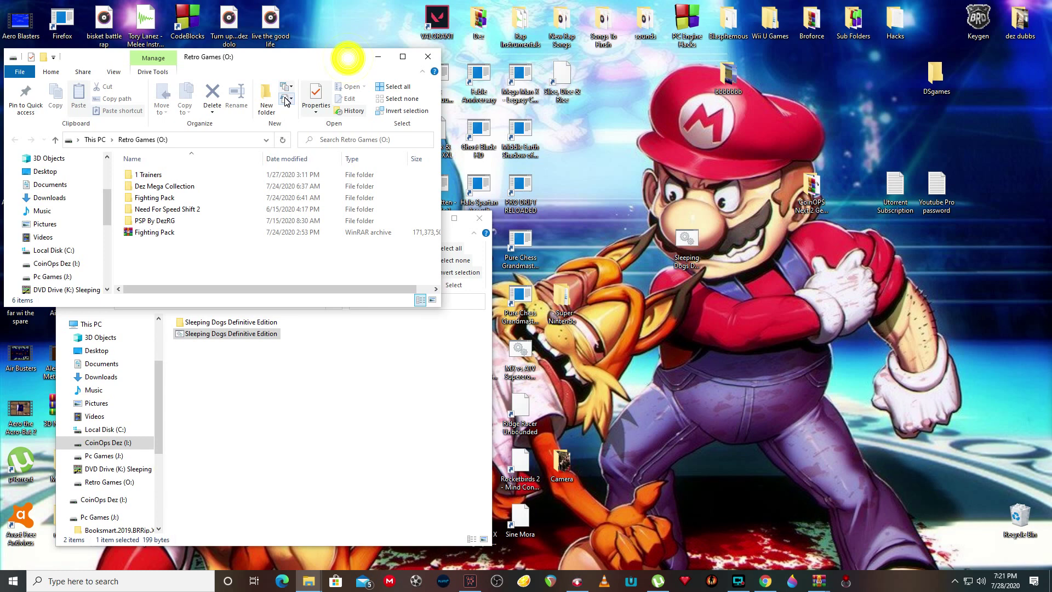
left_click(55, 263)
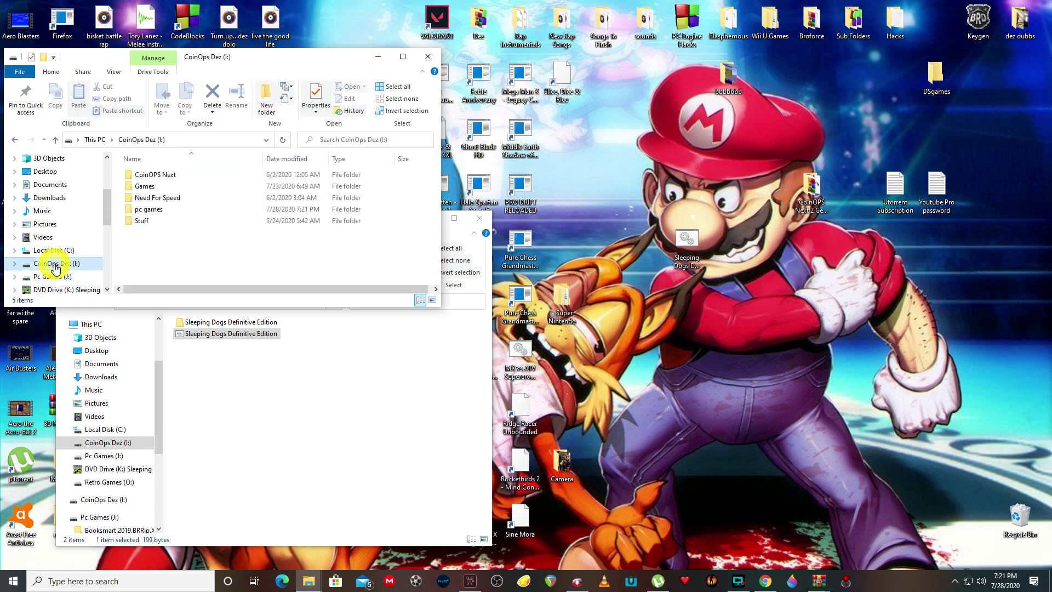
double_click(156, 176)
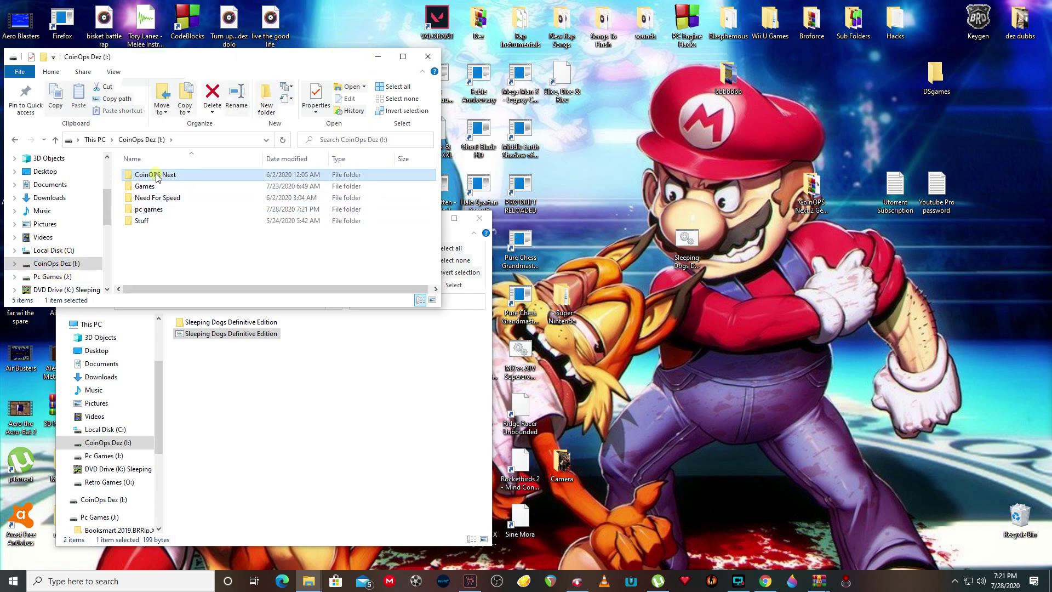
scroll(149, 216, "down", 4)
scroll(149, 216, "up", 4)
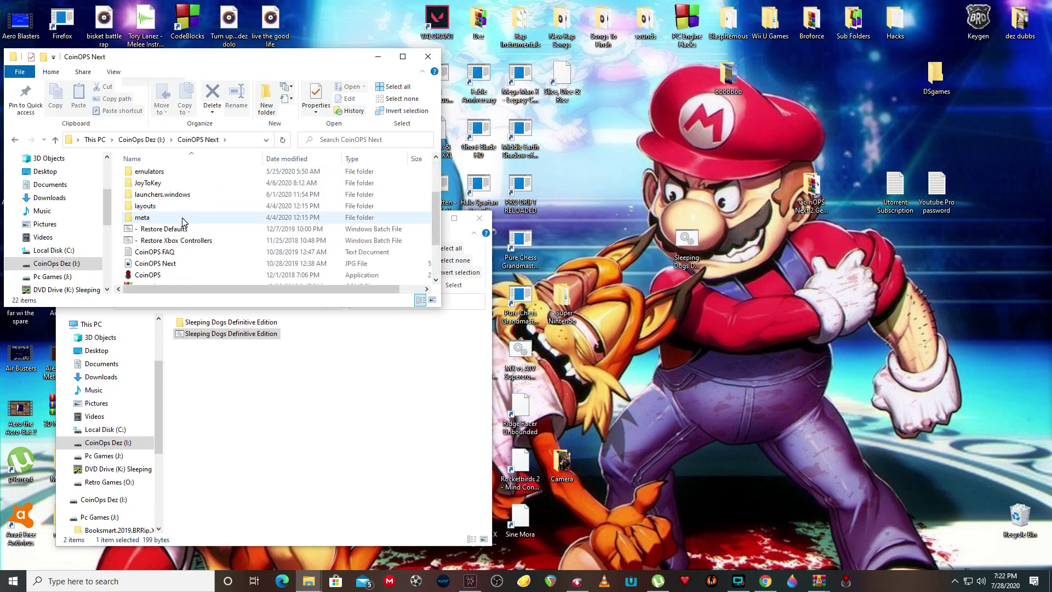
double_click(158, 222)
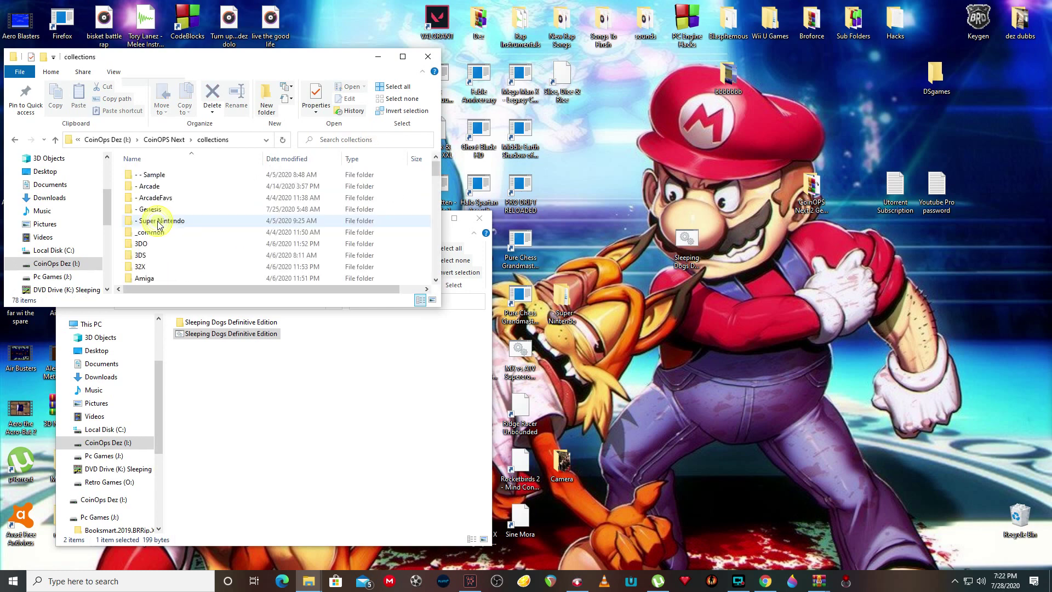
- Find and open the PC Games folder within the collections
scroll(158, 222, "down", 8)
scroll(182, 220, "down", 7)
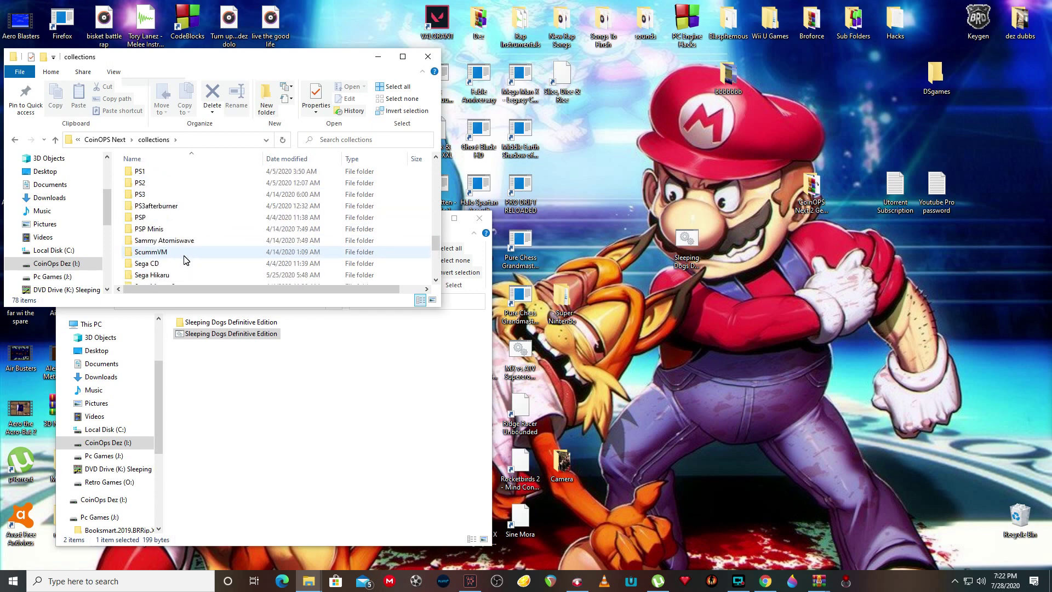
scroll(185, 260, "down", 1)
scroll(185, 260, "up", 1)
scroll(185, 260, "up", 3)
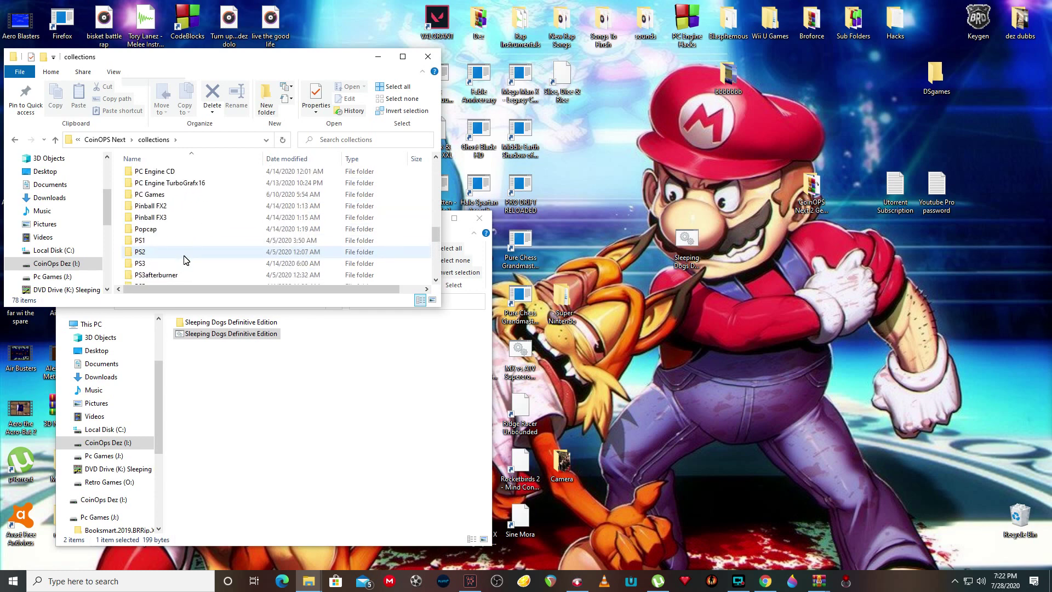
double_click(157, 195)
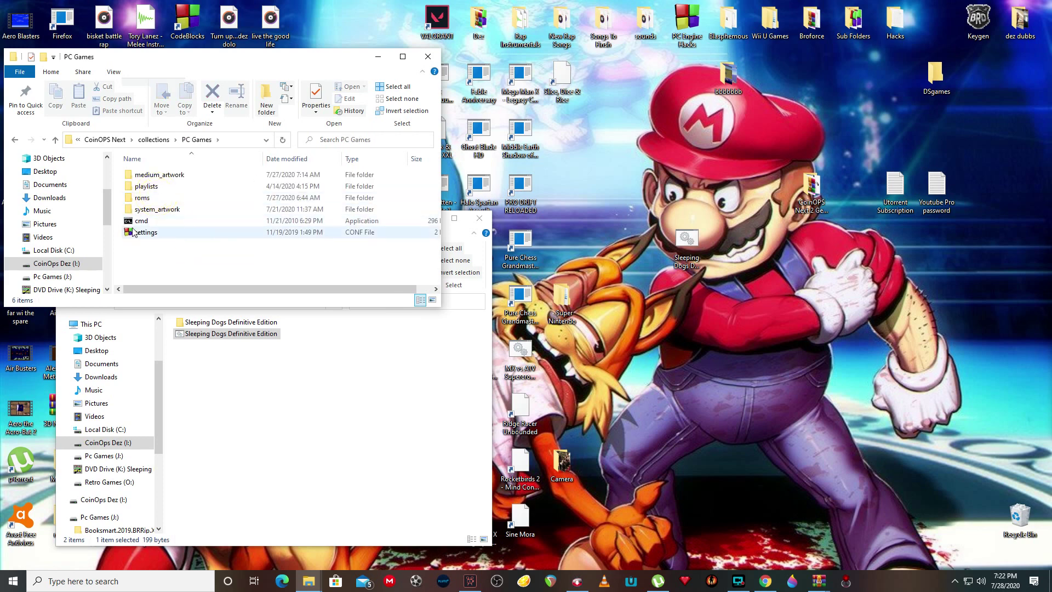
- Check the contents of the PC Games roms folder and move the Sleeping Dogs Definitive Edition folder and batch file from pc games into it
double_click(144, 199)
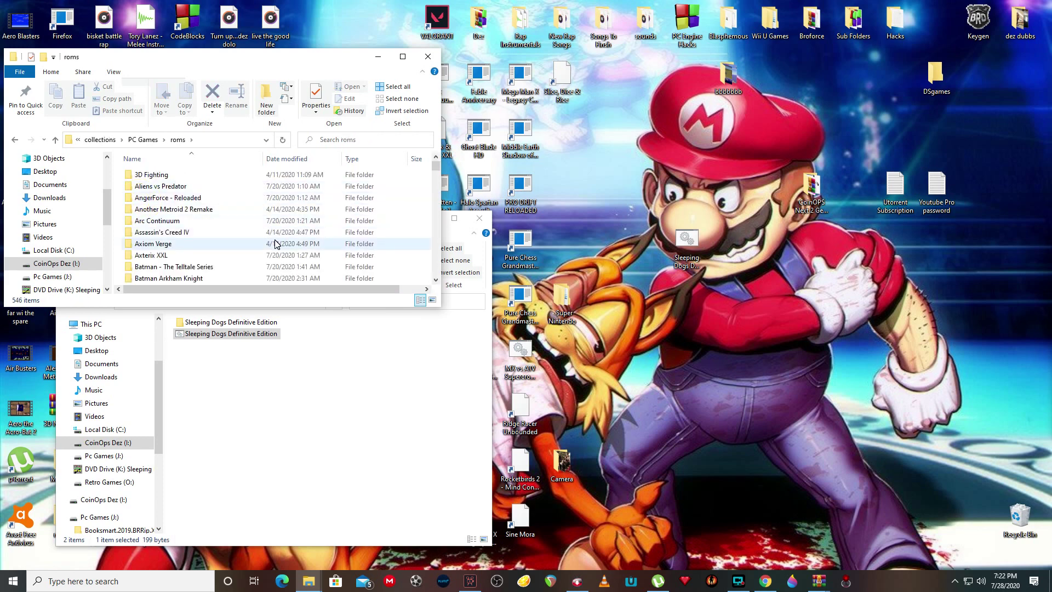
scroll(322, 196, "down", 8)
scroll(323, 196, "down", 10)
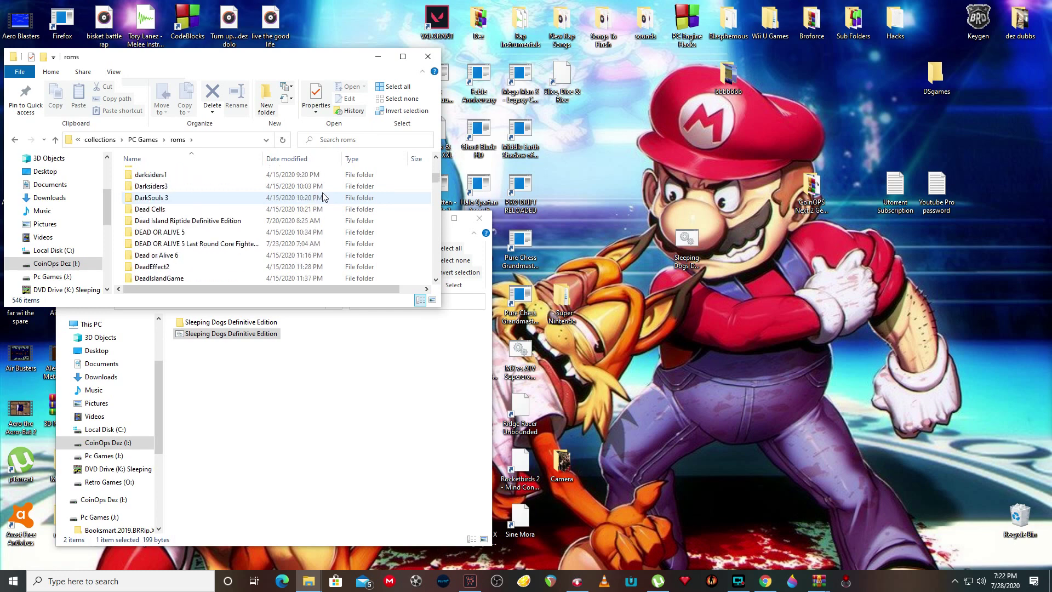
left_click(15, 139)
left_click_drag(212, 366, 156, 202)
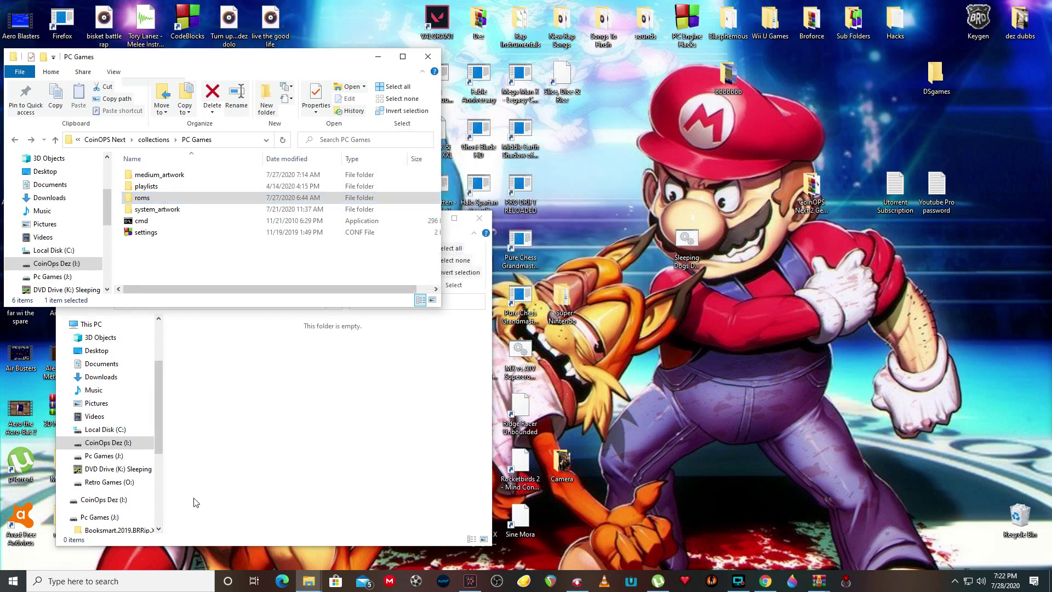
- Close the empty pc games window, return to the CoinOPS Next folder and launch the CoinOPS application
left_click(213, 469)
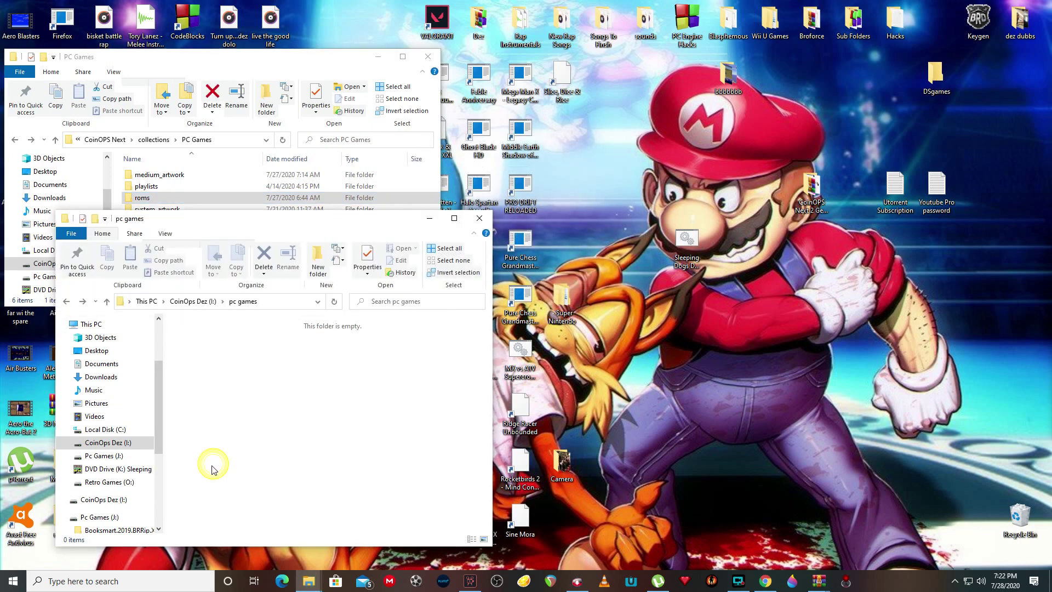
left_click(479, 219)
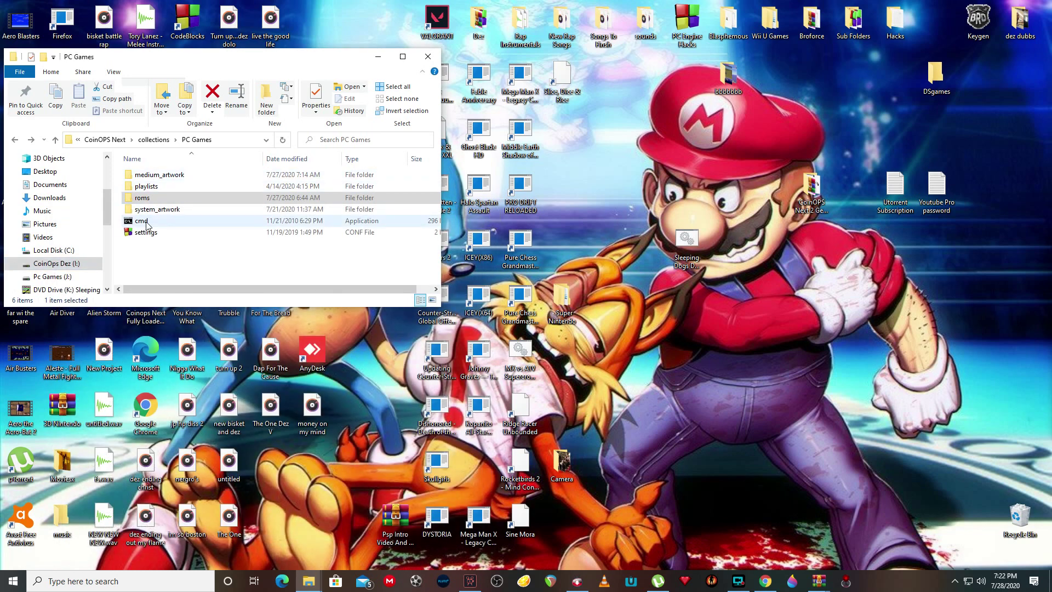
left_click(14, 140)
left_click(14, 141)
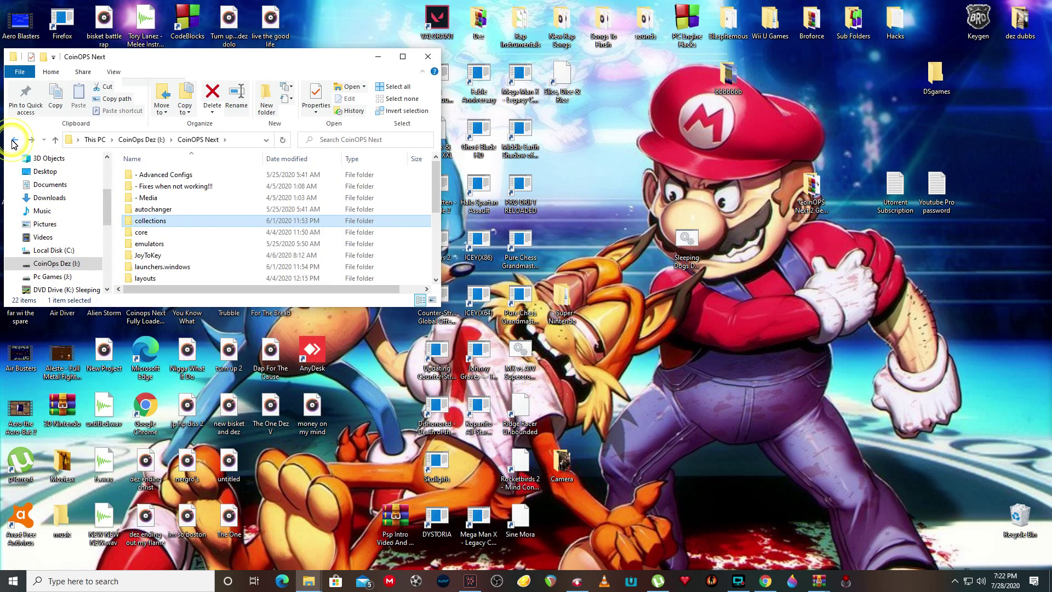
left_click(14, 140)
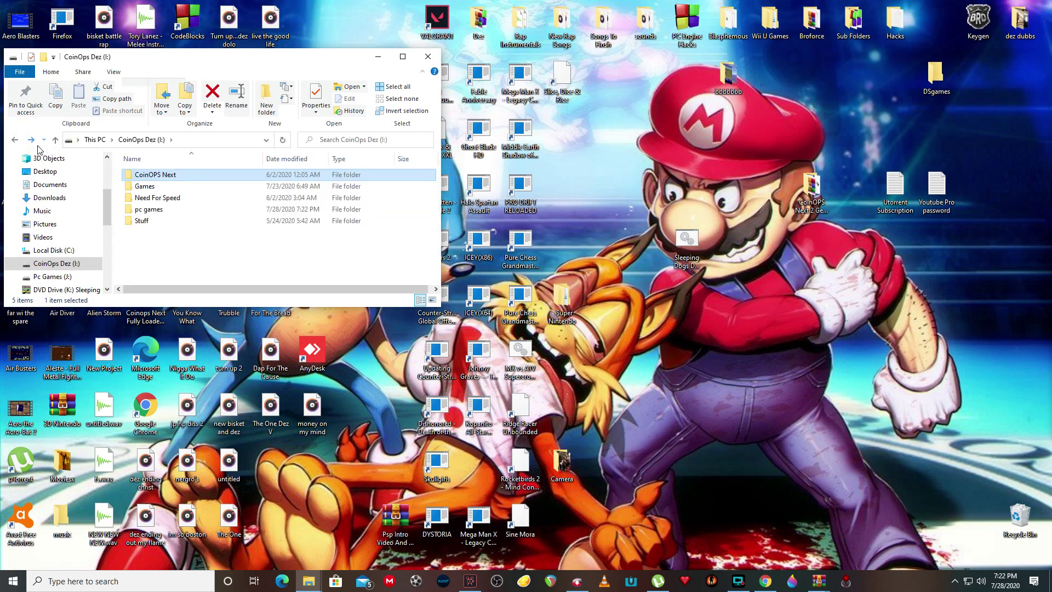
left_click(30, 140)
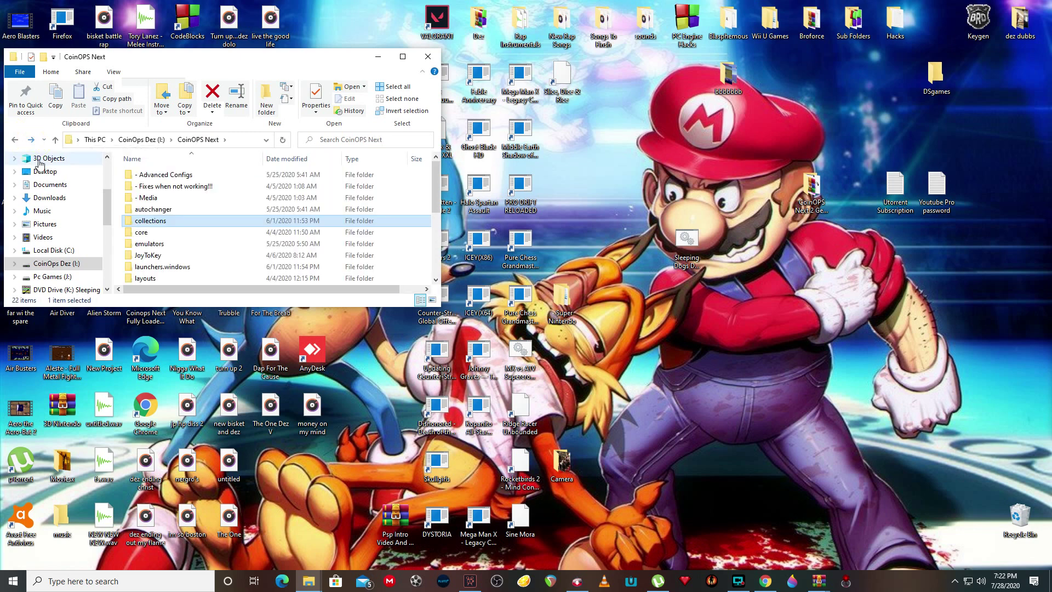
scroll(145, 221, "down", 4)
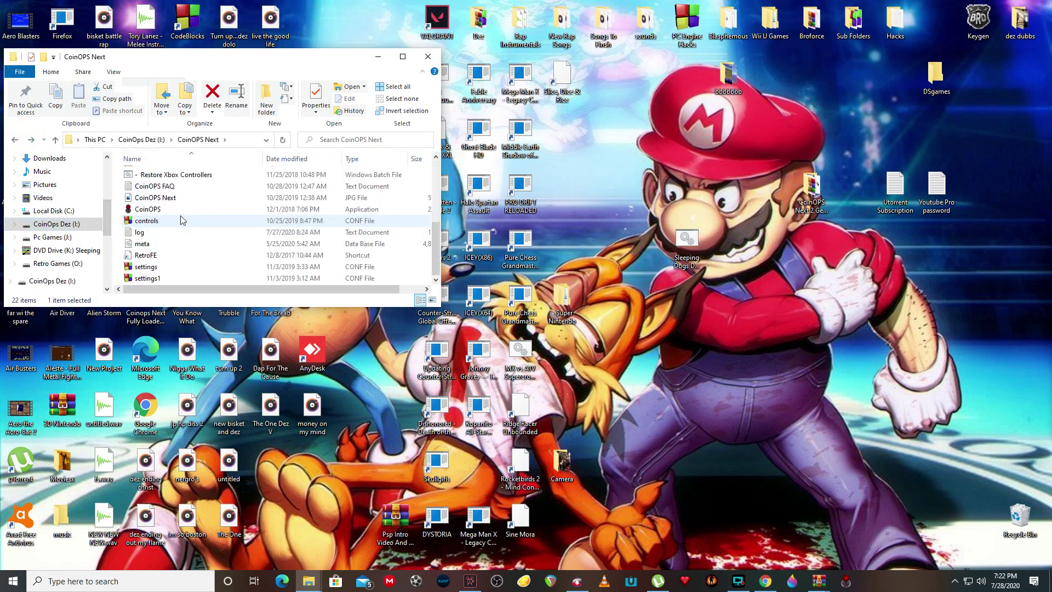
left_click(147, 209)
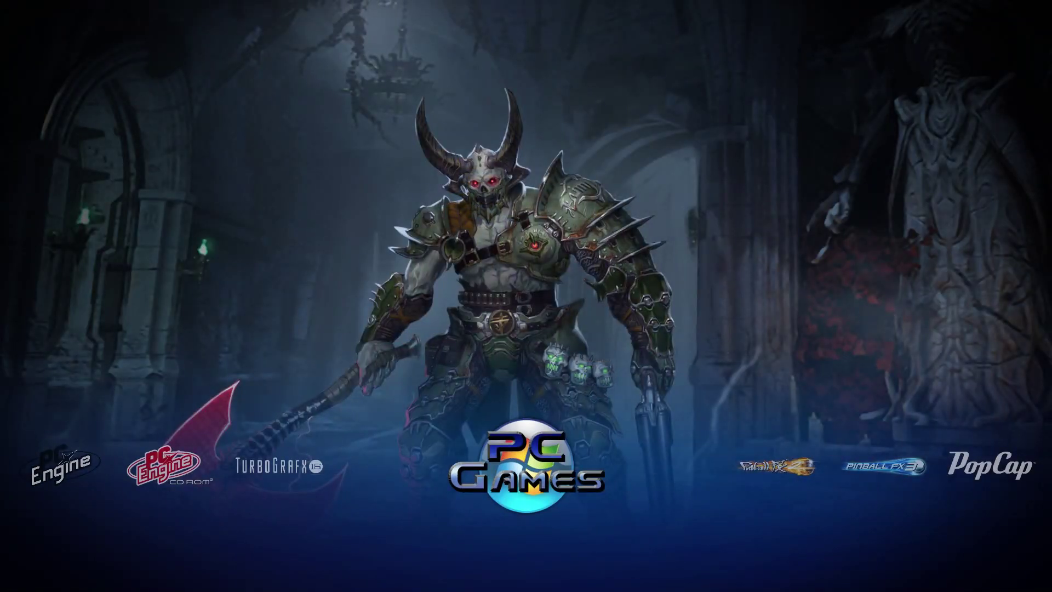
- Open the PC Games collection and go backward through its game list to the titles starting with S
key("Return")
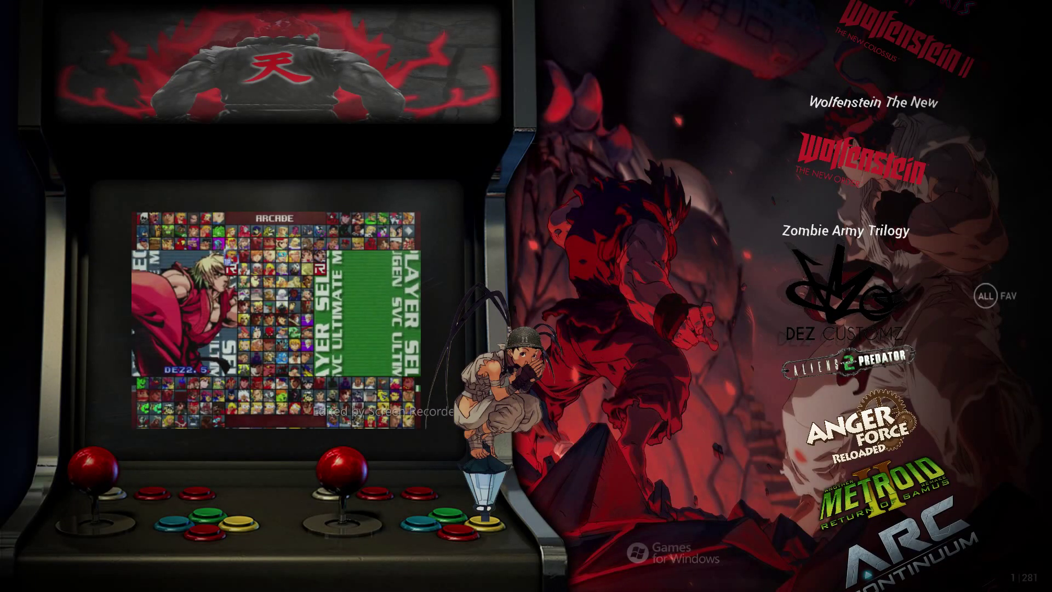
key("Up")
key("Up")
key("Up")
key("Up")
key("Up")
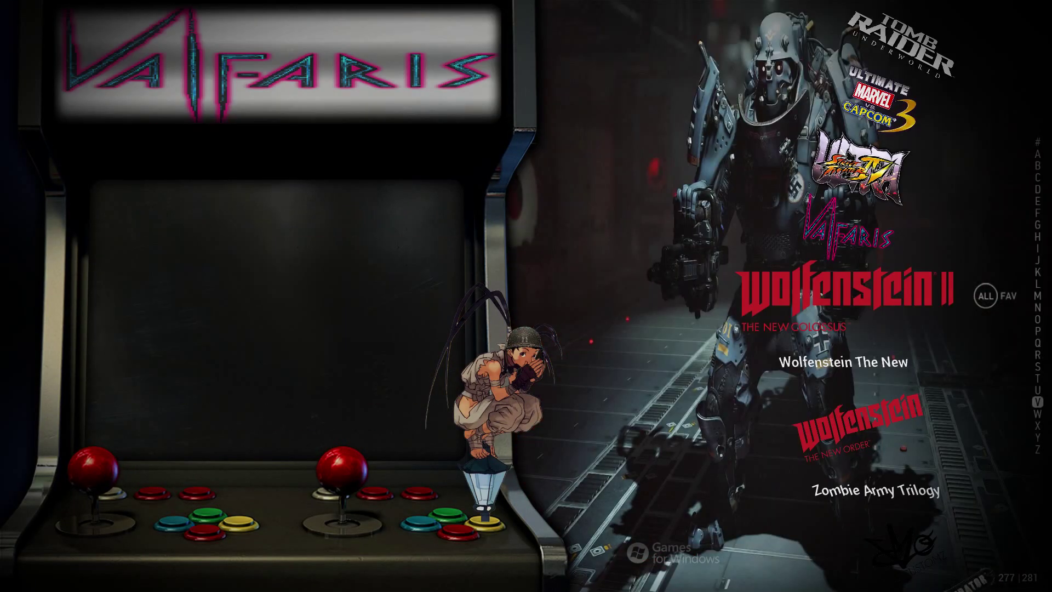
key("Up")
key("Up")
key("Up")
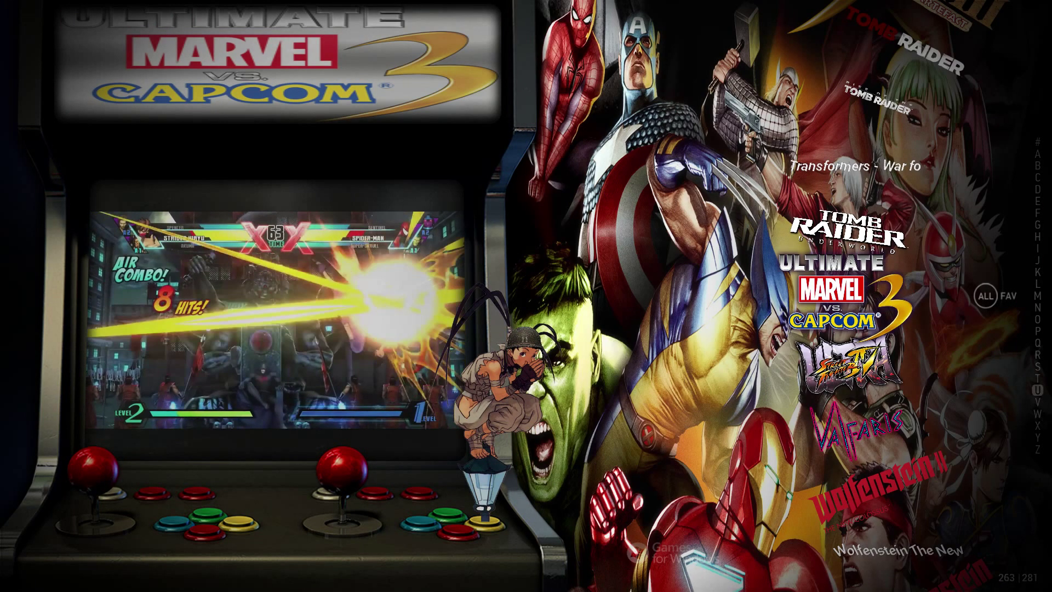
key("Page_Up")
key("Page_Up")
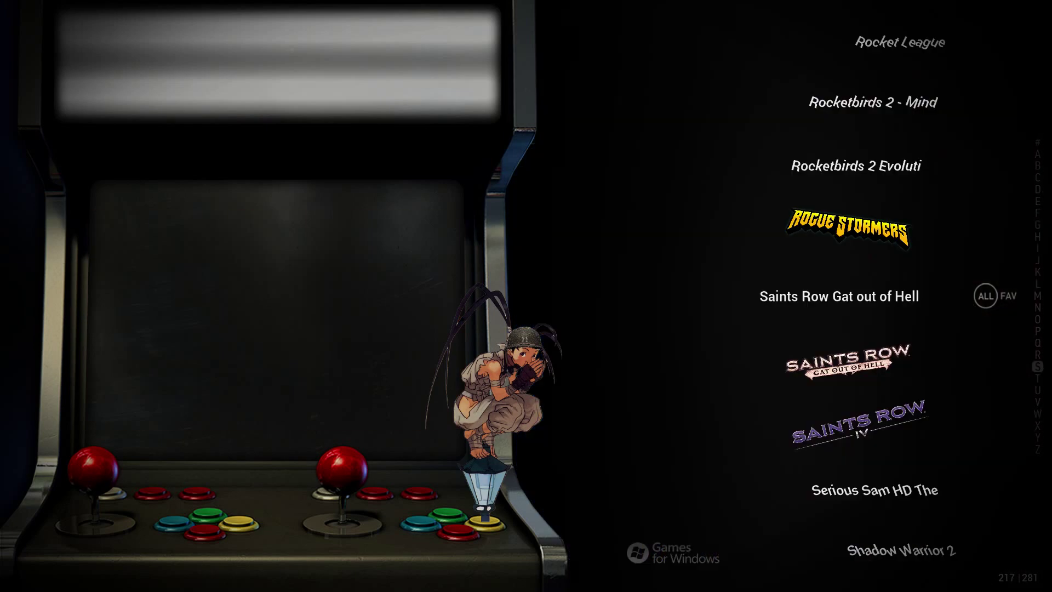
- Find Sleeping Dogs Definitive Edition among the S titles and launch it
key("Down")
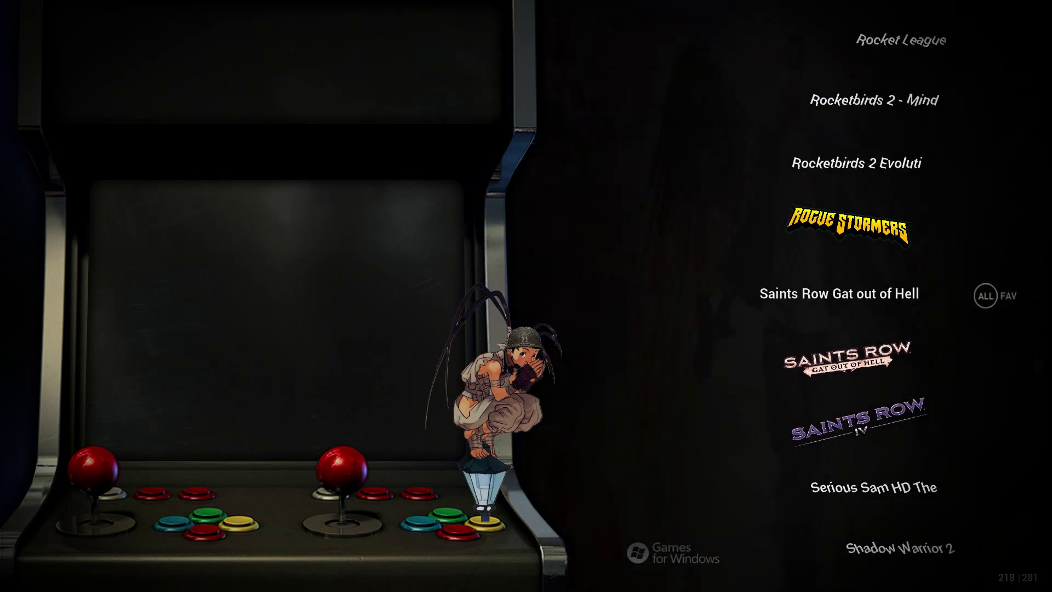
key("Down")
key("Down")
key("Down")
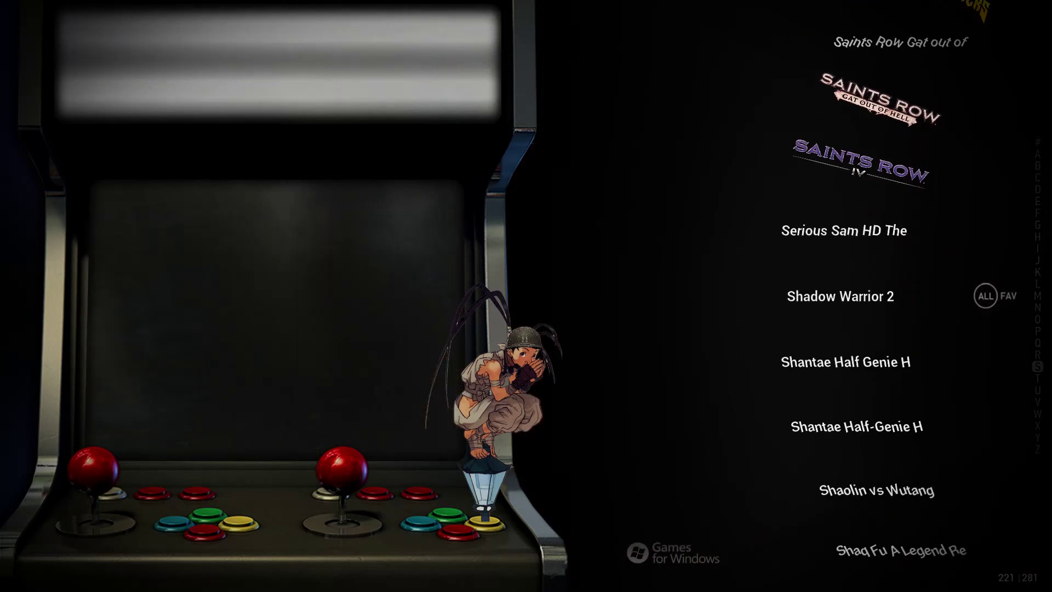
key("Down")
key("Down")
key("Down")
key("Down")
key("Down")
key("Down")
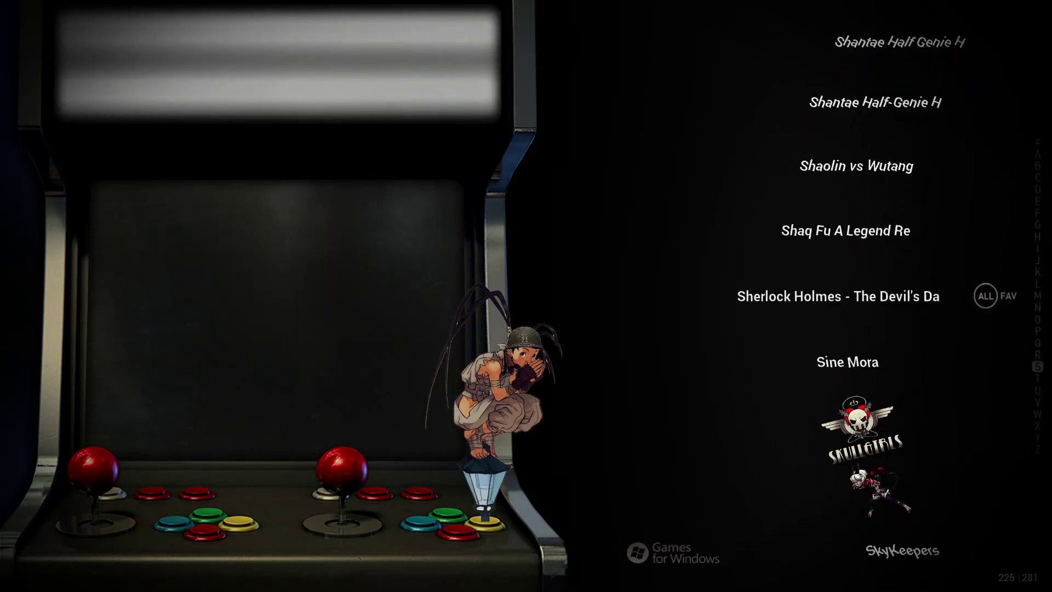
key("Down")
key("Down")
key("Down")
key("Down")
key("Down")
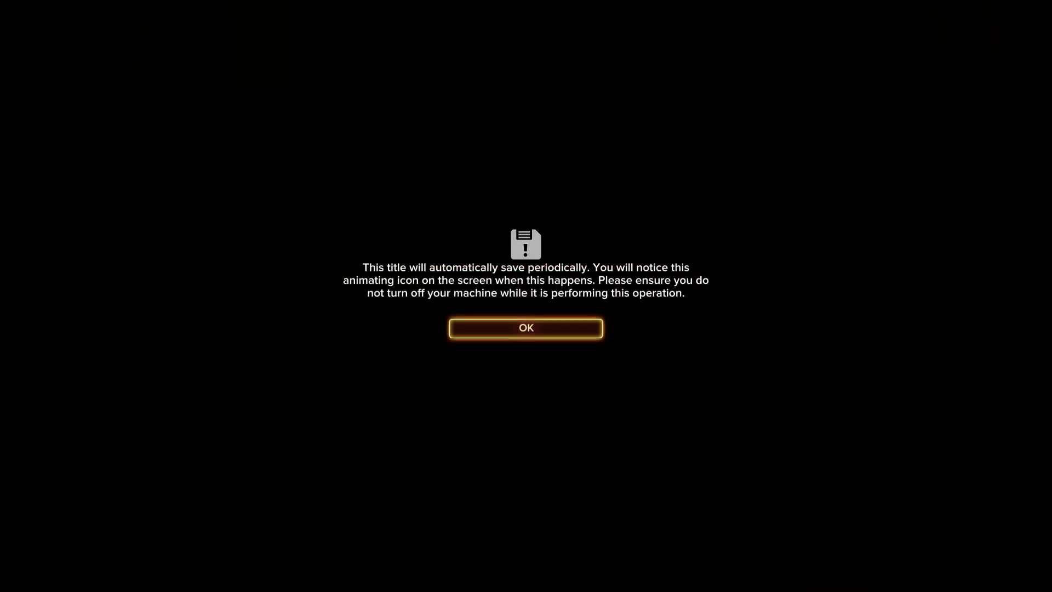
- Accept the autosave notice, advance the first time setup to the sound volumes and exit the game
key("Return")
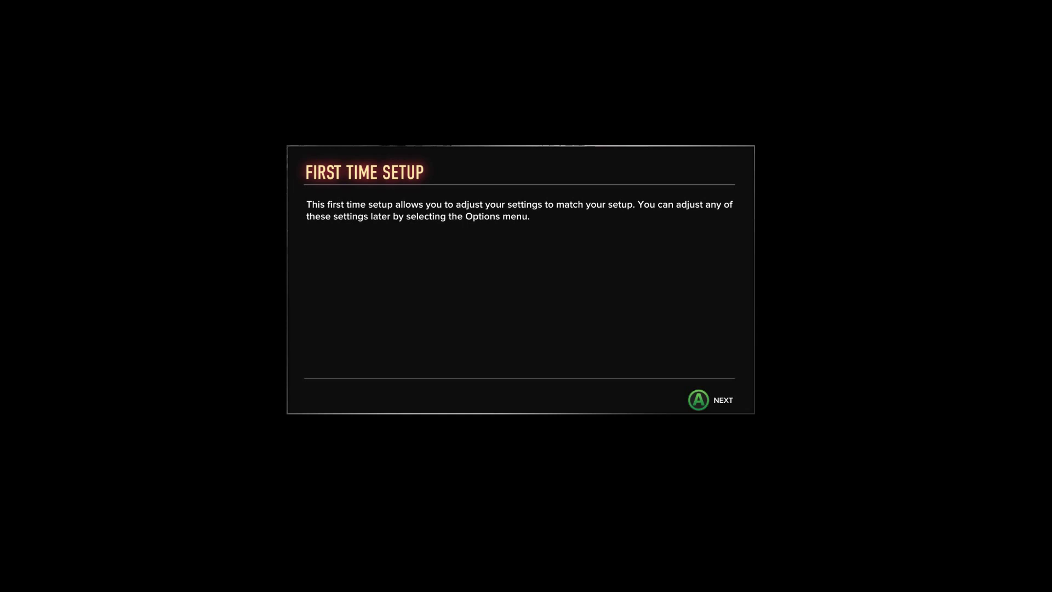
key("Return")
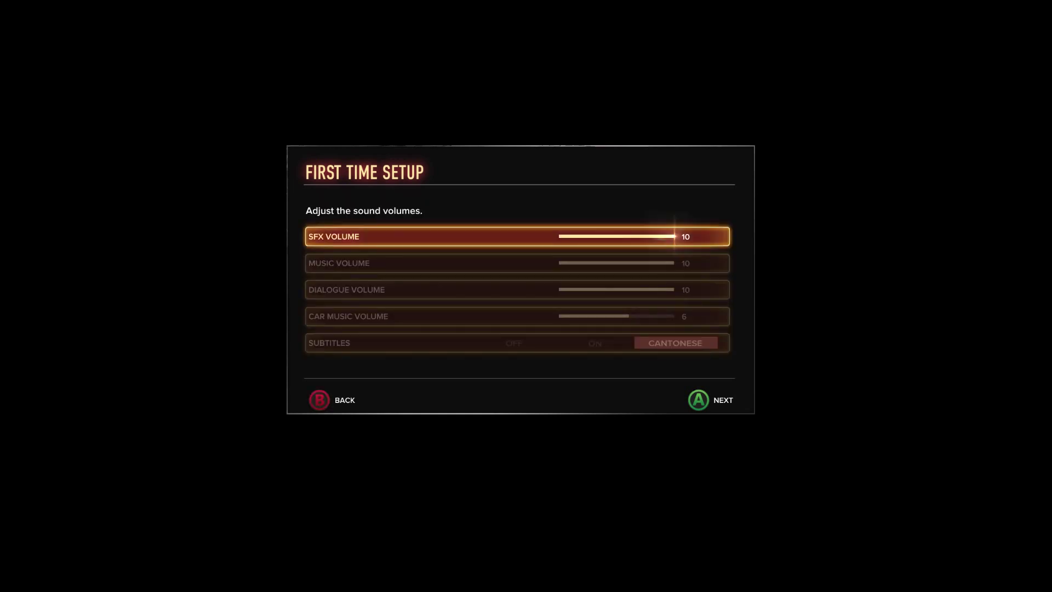
key("Escape")
key("Escape")
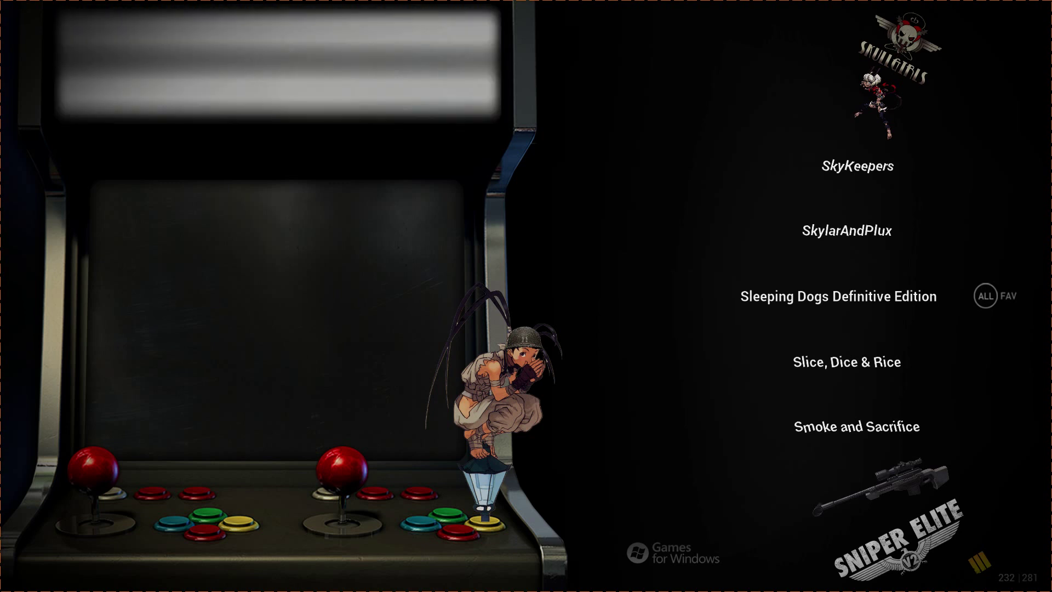
- Browse the PC Games titles around Sleeping Dogs, Rogue Stormers and the Resident Evil entries
key("Up")
key("Up")
key("Up")
key("Up")
key("Up")
key("Up")
key("Up")
key("Up")
key("Up")
key("Up")
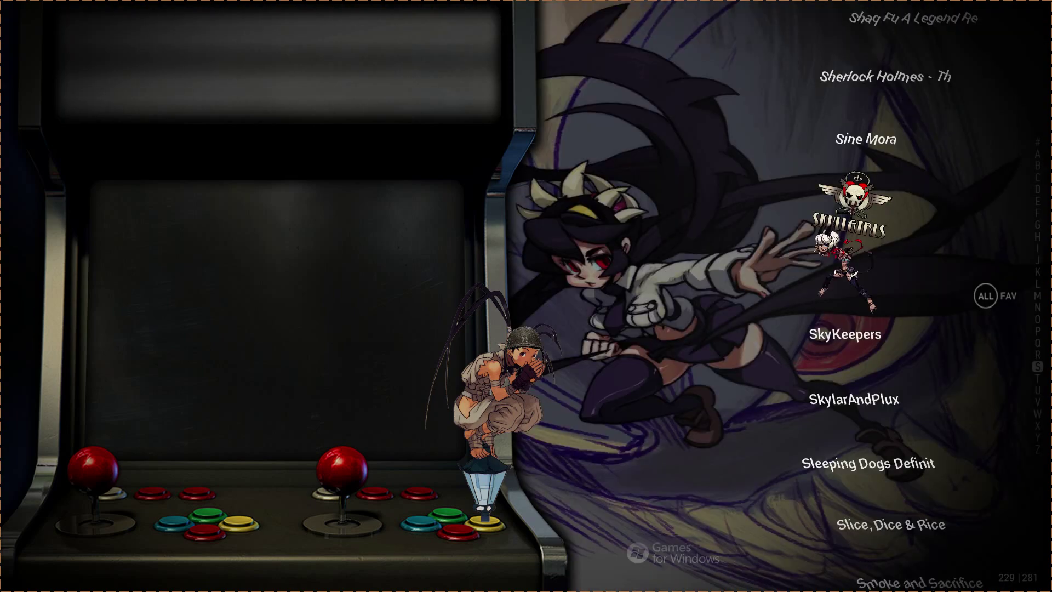
key("Up")
key("Up")
key("Up")
key("Up")
key("Up")
key("Up")
key("Up")
key("Up")
key("Up")
key("Up")
key("Up")
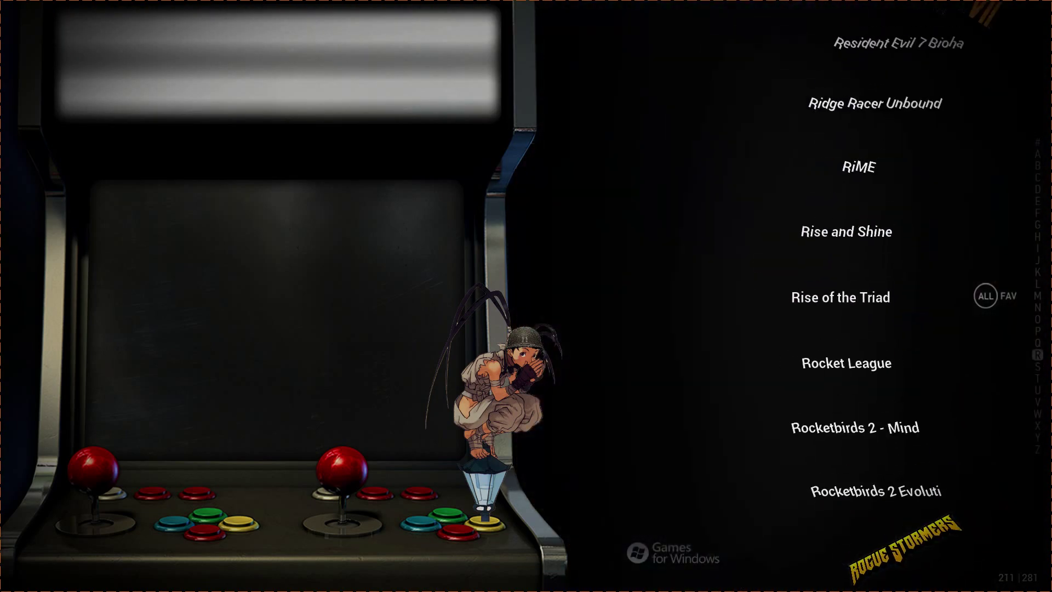
key("Down")
key("Down")
key("Down")
key("Down")
key("Down")
key("Down")
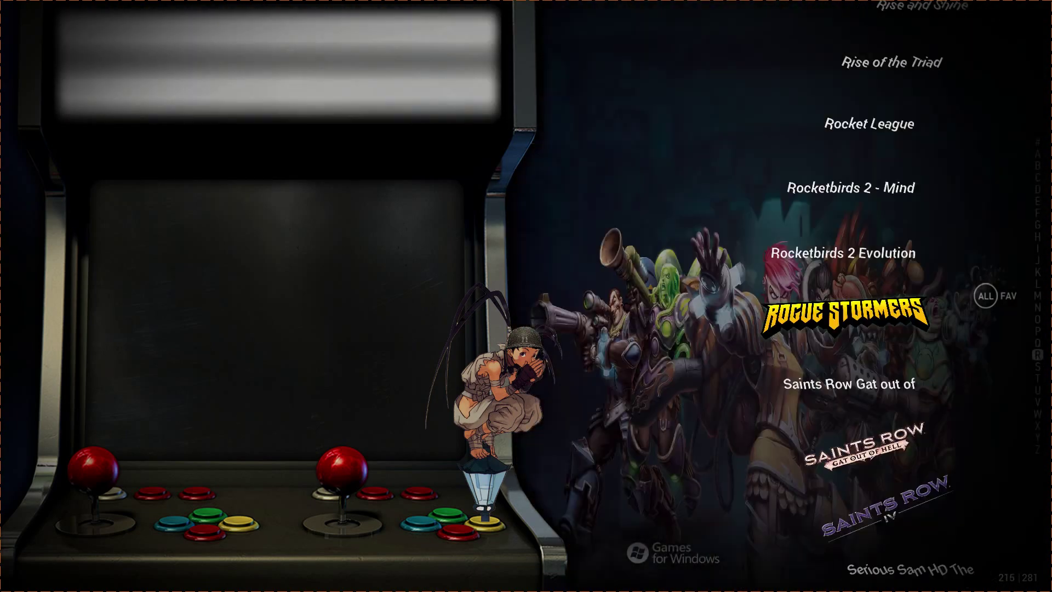
key("Up")
key("Up")
key("Up")
key("Up")
key("Up")
key("Up")
key("Up")
key("Up")
key("Up")
key("Up")
key("Up")
key("Up")
key("Up")
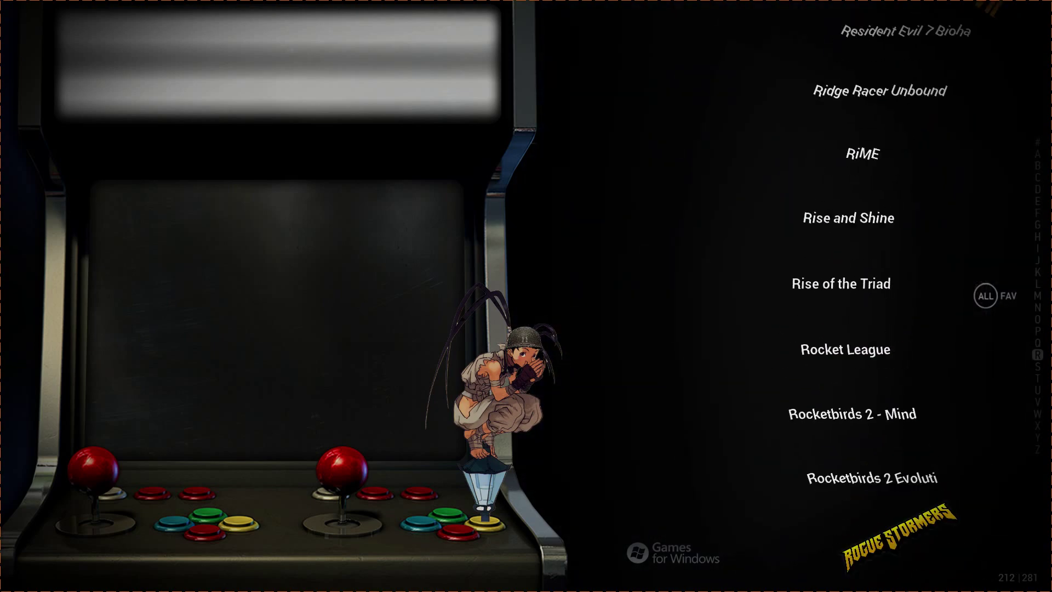
key("Up")
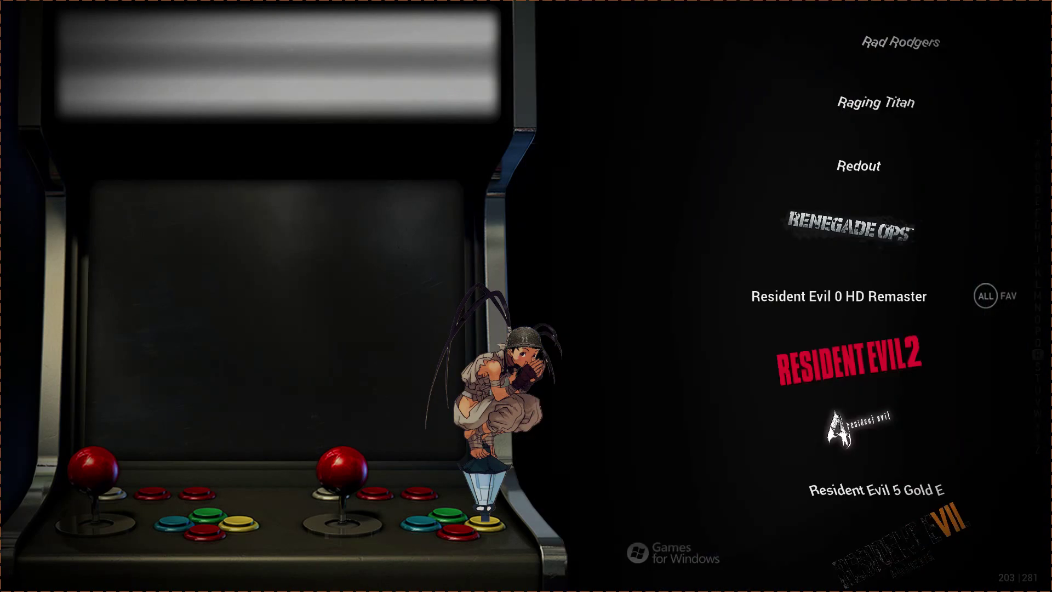
key("Down")
key("Down")
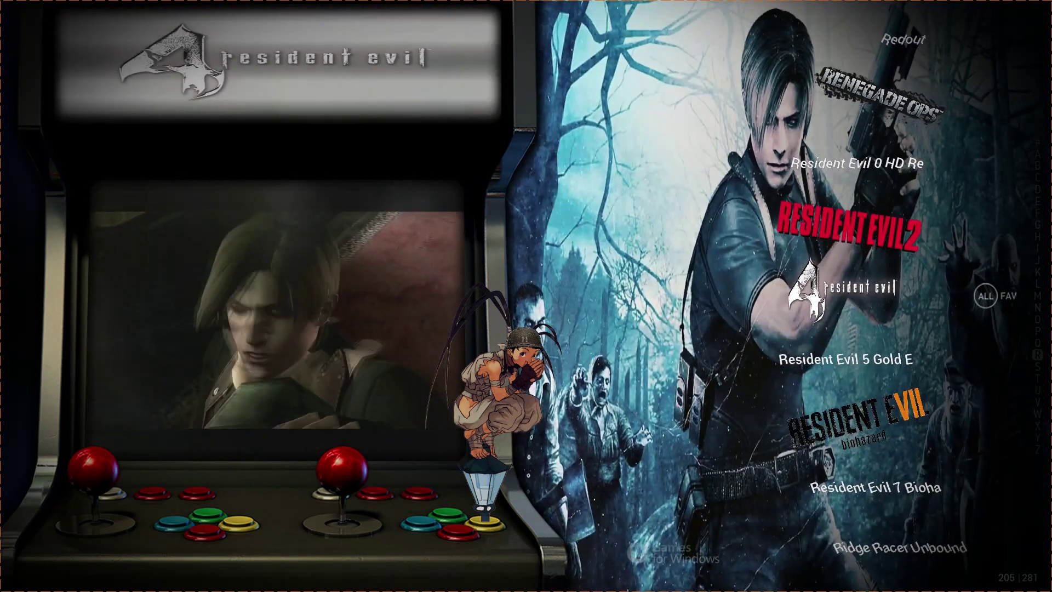
key("Down")
key("Down")
key("Down")
key("Down")
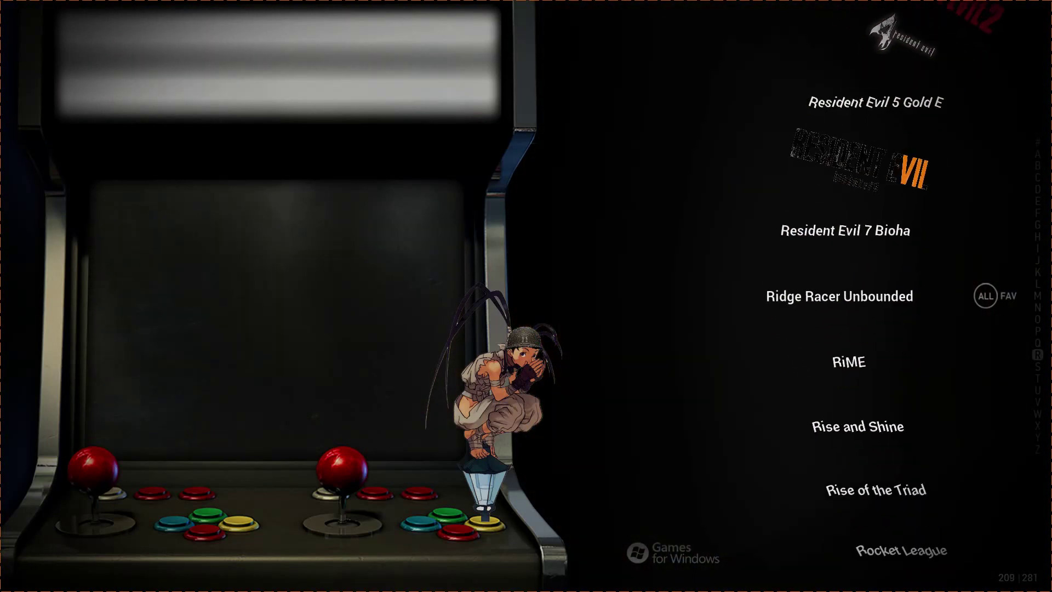
- Switch to File Explorer on the CoinOps drive (I:) and open the collections folder inside CoinOPS Next
key("super")
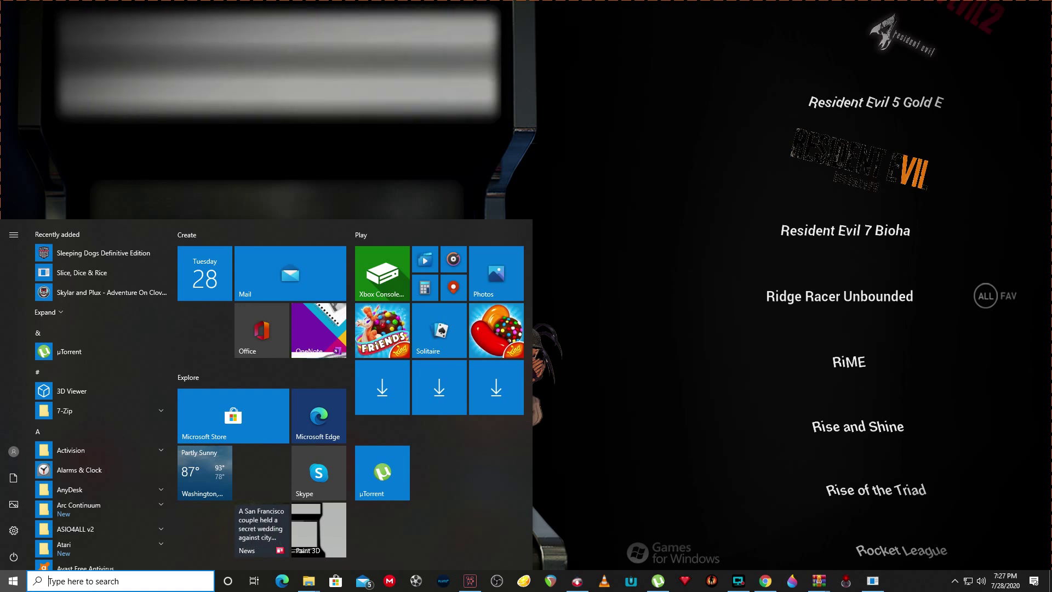
key("Escape")
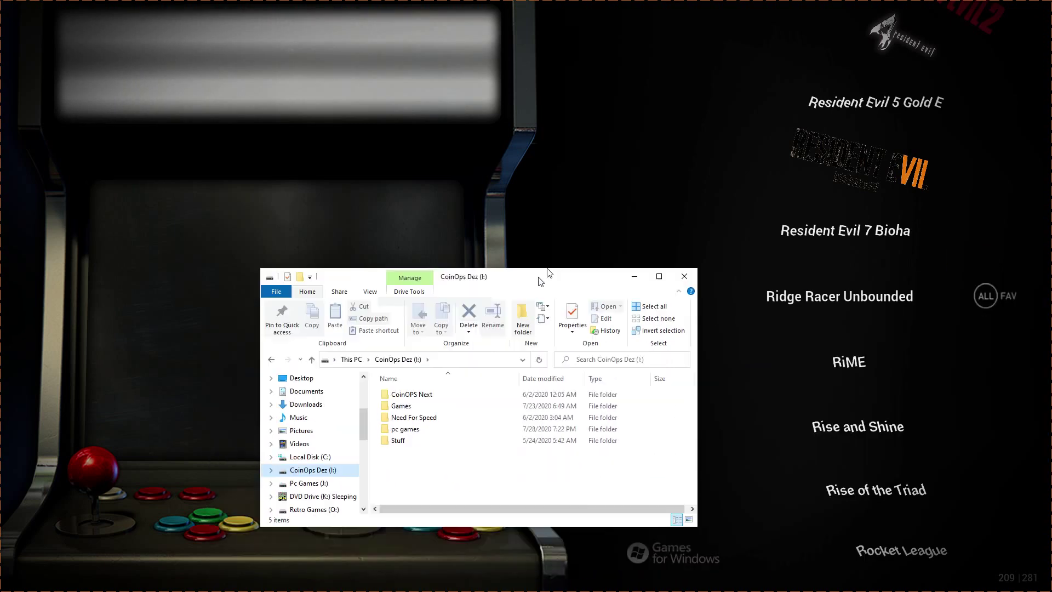
left_click_drag(540, 277, 619, 191)
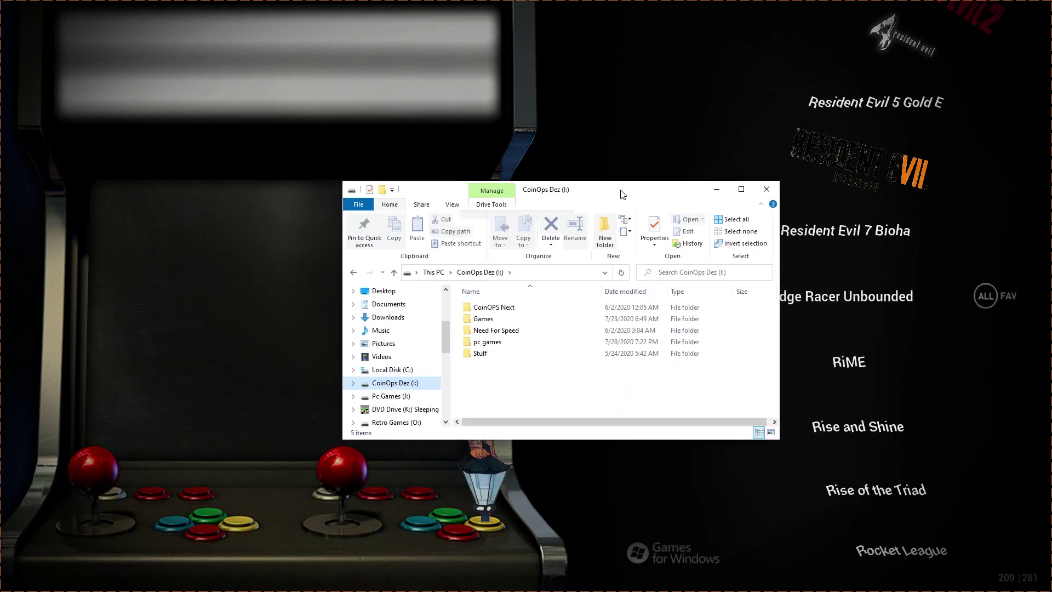
double_click(508, 310)
scroll(535, 336, "down", 3)
scroll(530, 345, "up", 1)
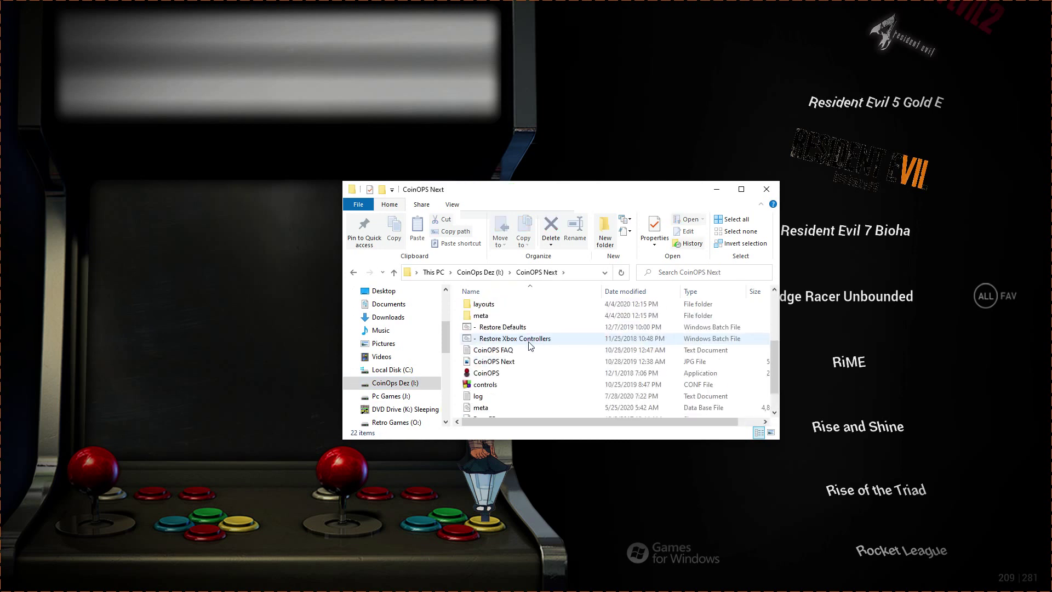
scroll(530, 346, "up", 3)
double_click(482, 315)
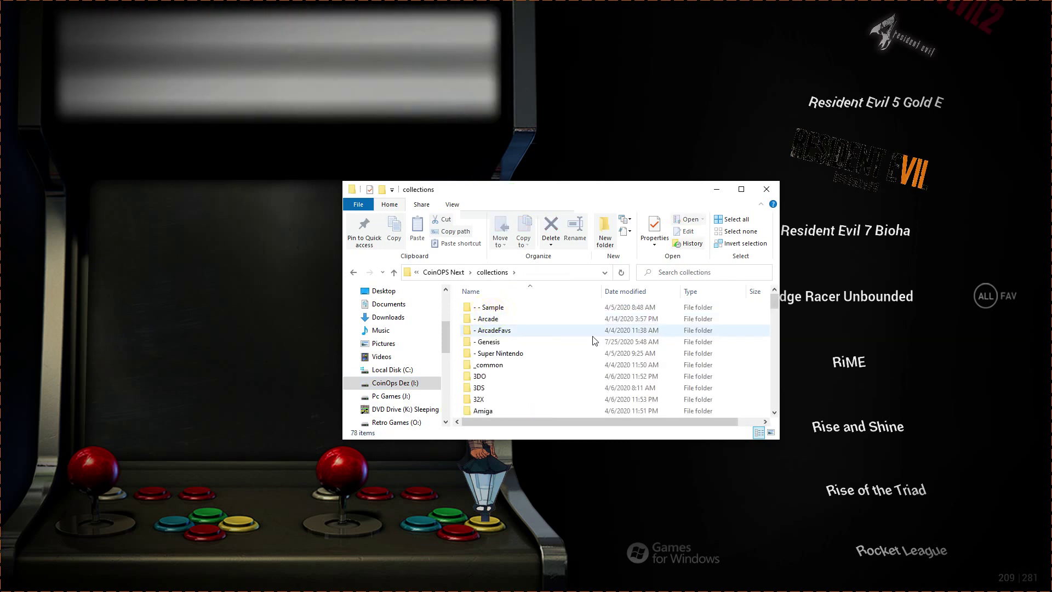
- Find and open the PC Games folder among the collections
scroll(528, 352, "down", 15)
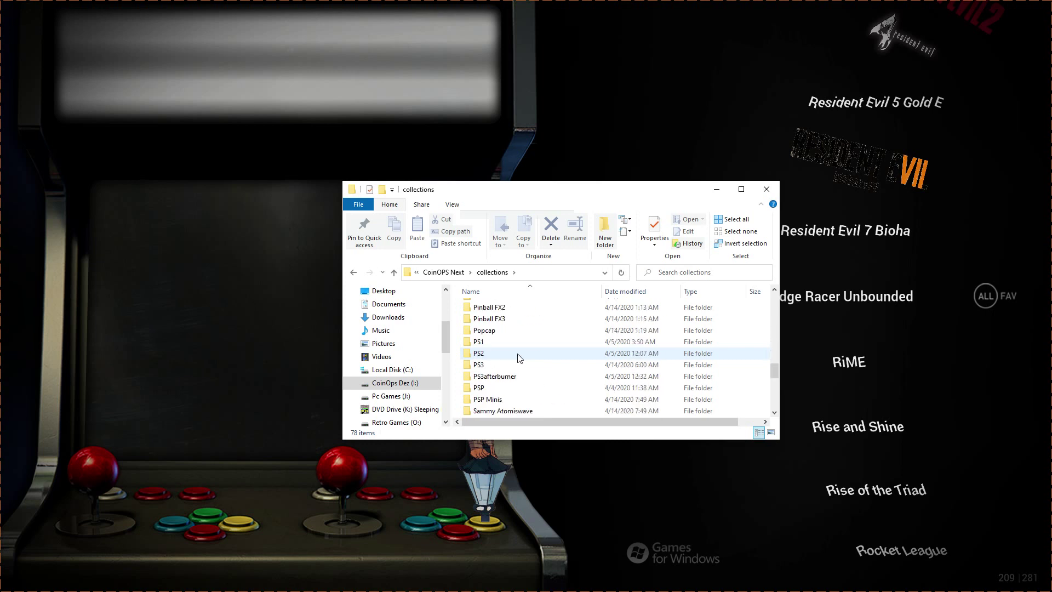
scroll(518, 356, "down", 7)
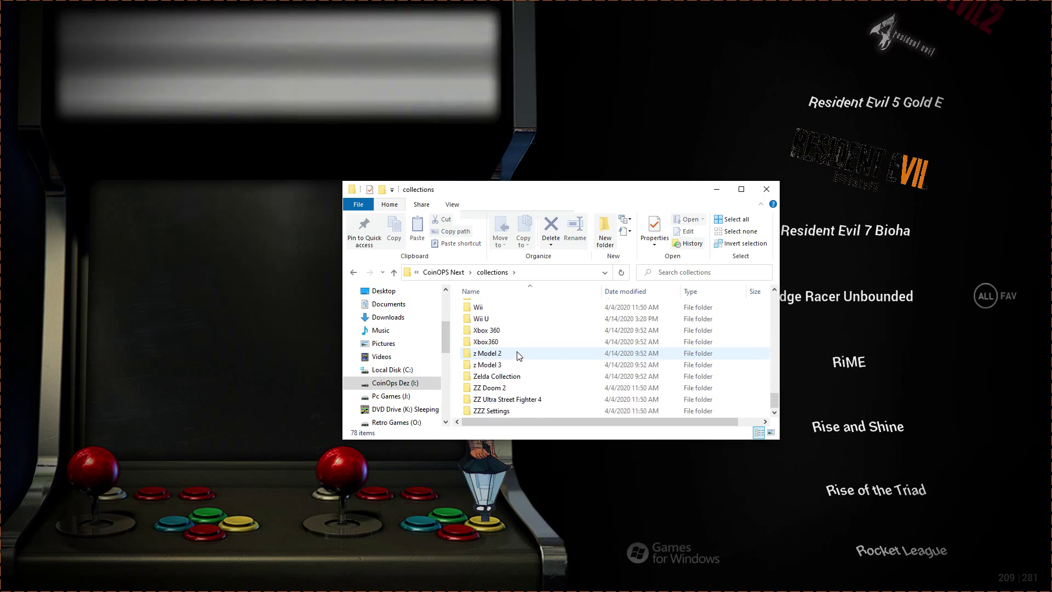
scroll(519, 356, "up", 8)
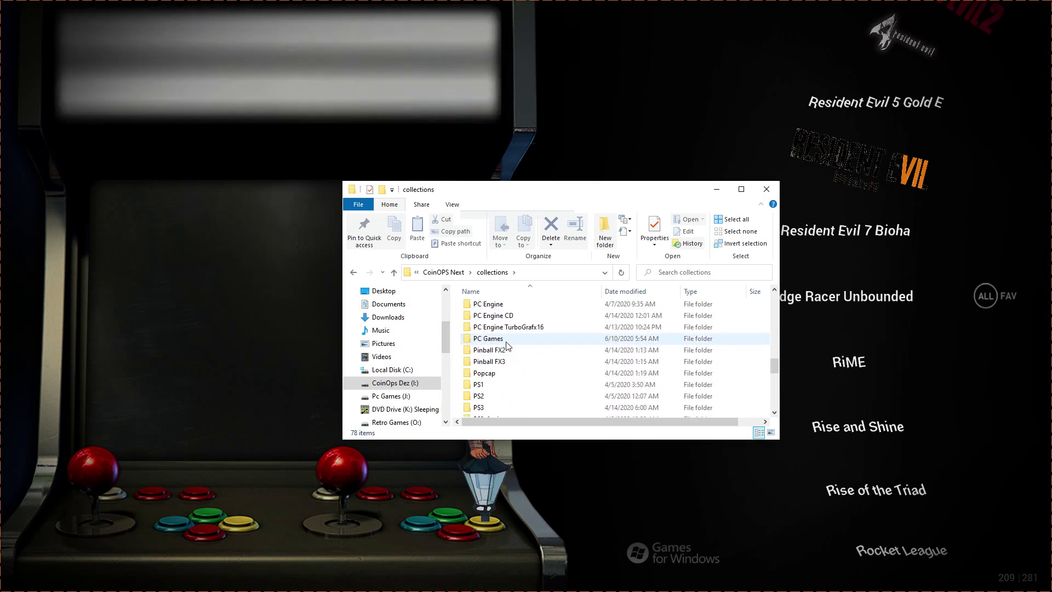
double_click(489, 340)
- Check the total size of the roms folder in its properties and close them
left_click(485, 334)
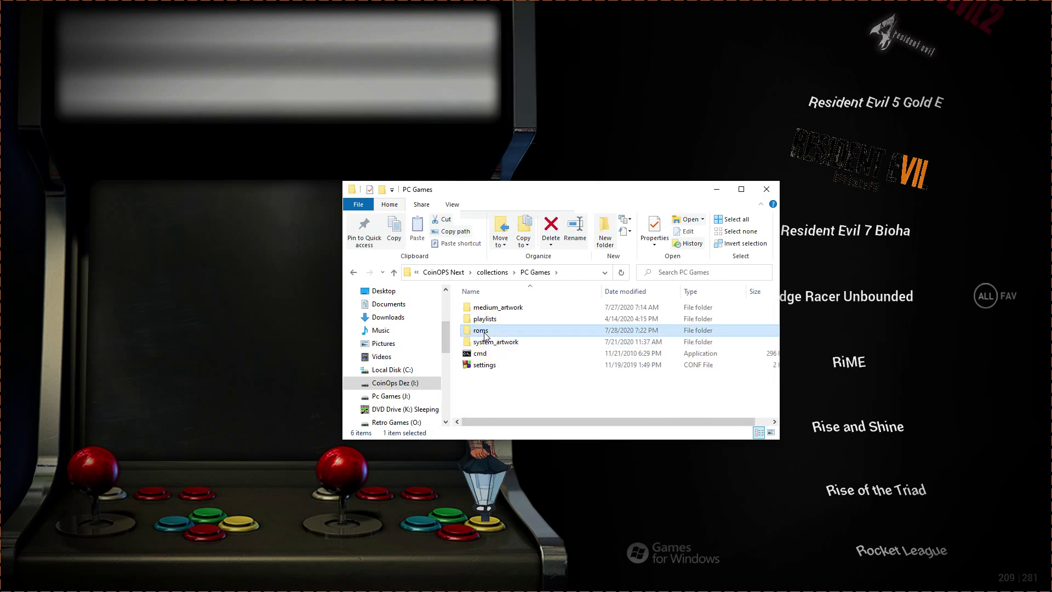
right_click(484, 334)
left_click(519, 320)
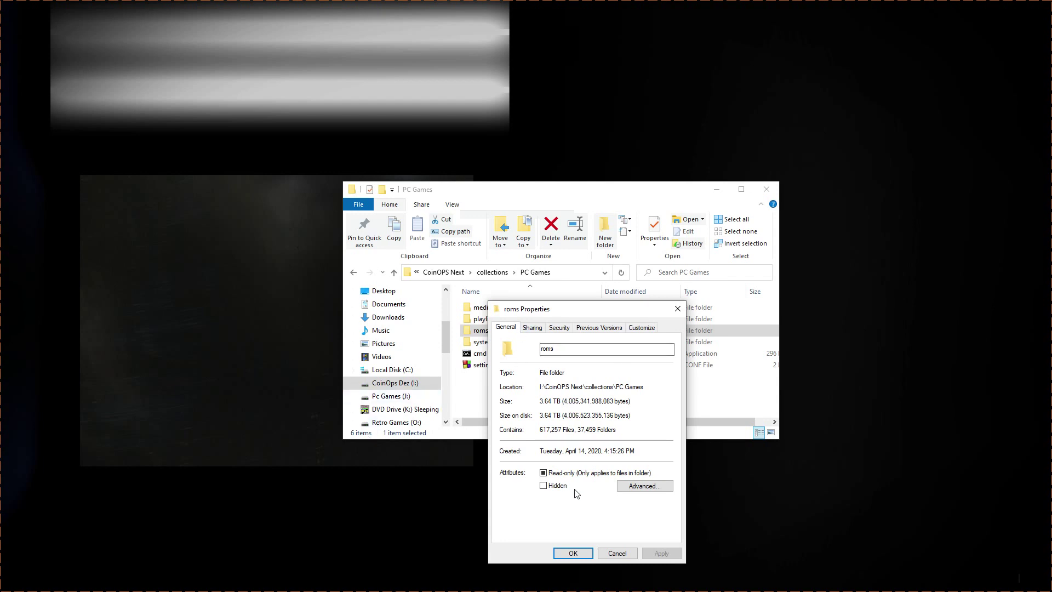
left_click(573, 554)
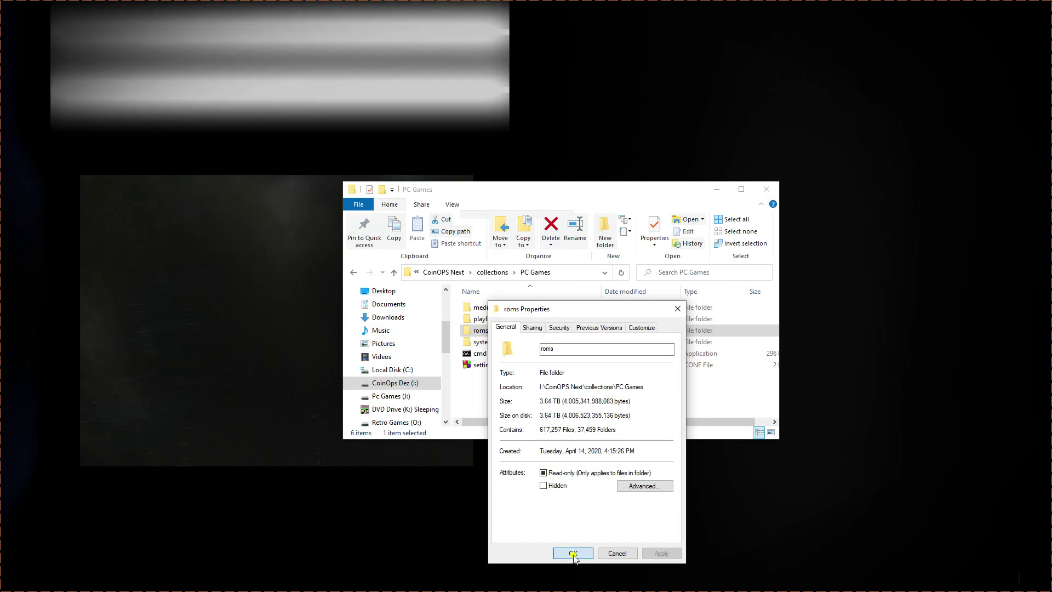